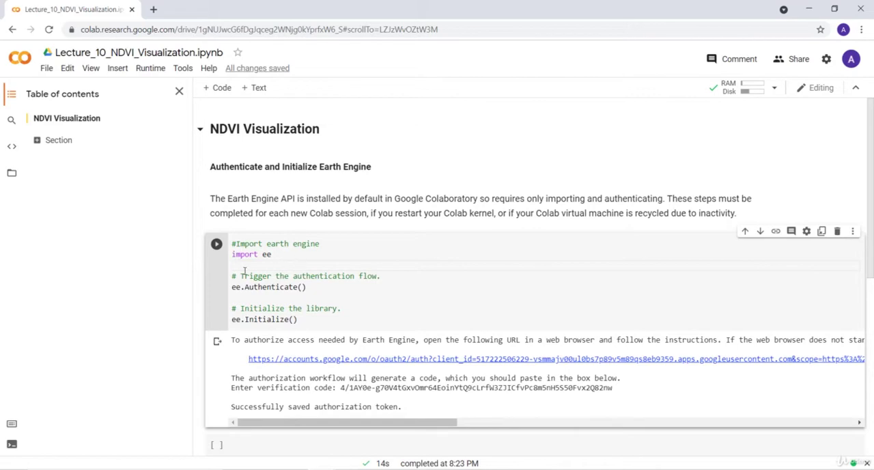
pyautogui.scroll(-3, 264, 278)
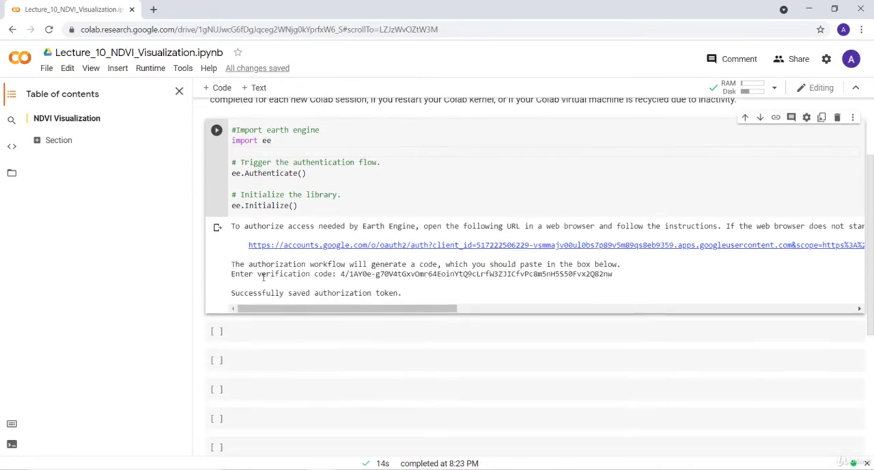
pyautogui.scroll(-2, 264, 278)
# Place the cursor in the empty code cell below the Earth Engine authentication output
pyautogui.click(255, 274)
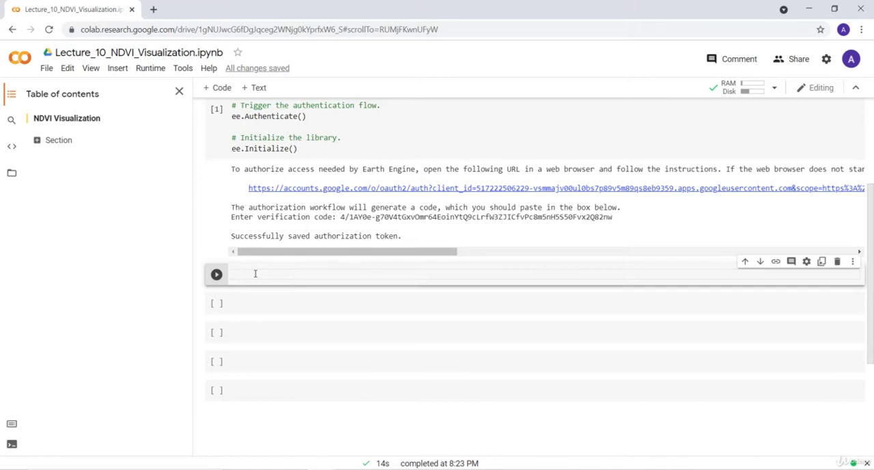
pyautogui.write('d')
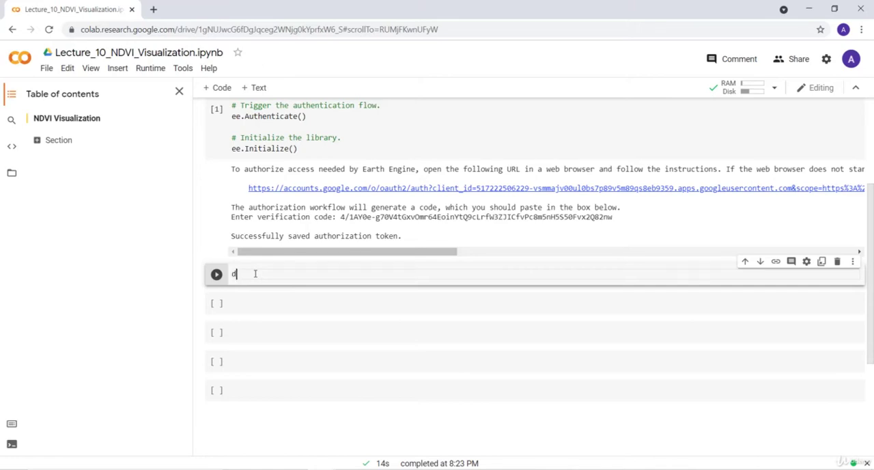
pyautogui.write('ef ')
pyautogui.write('get')
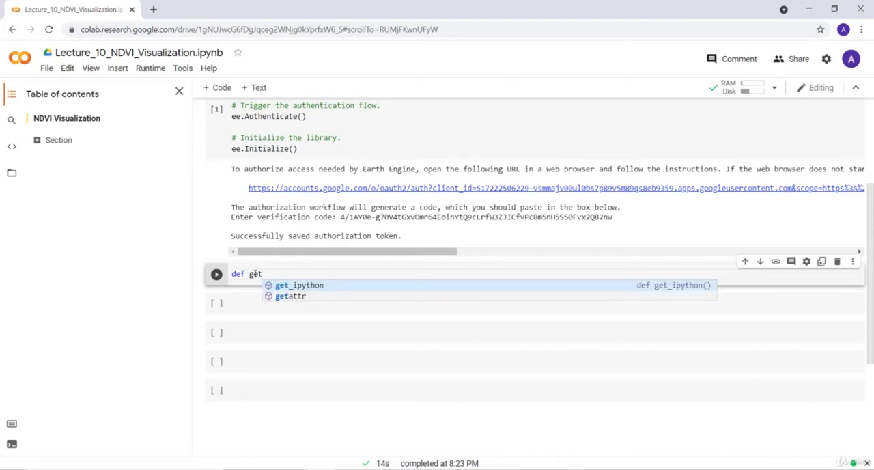
pyautogui.write('NDVI ')
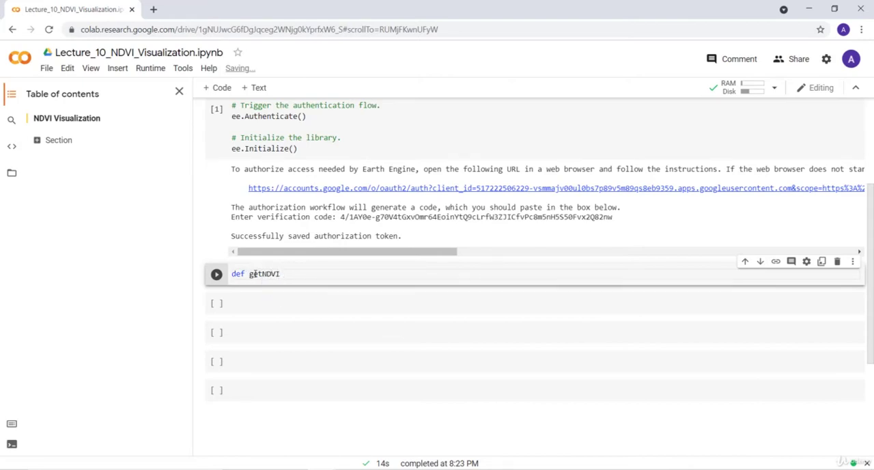
pyautogui.write('(')
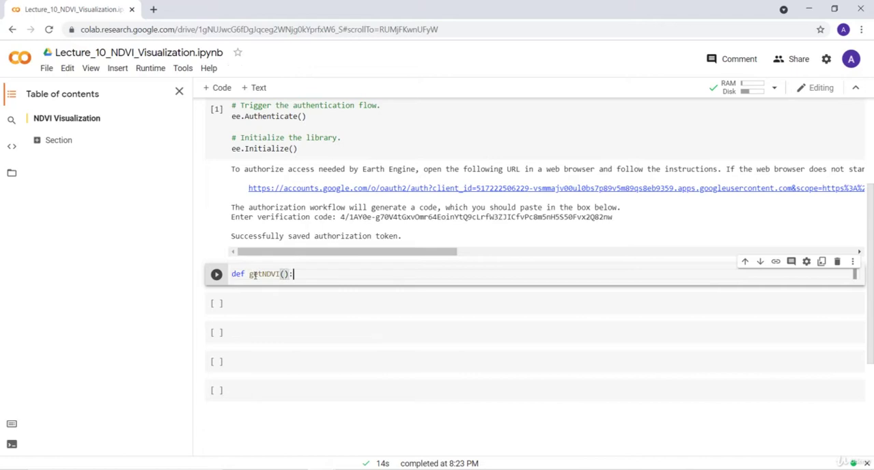
pyautogui.write(':')
# Write def getNDVI(image) returning image.normalizedDifference(['B4', 'B3']), correcting typos along the way
pyautogui.press('Return')
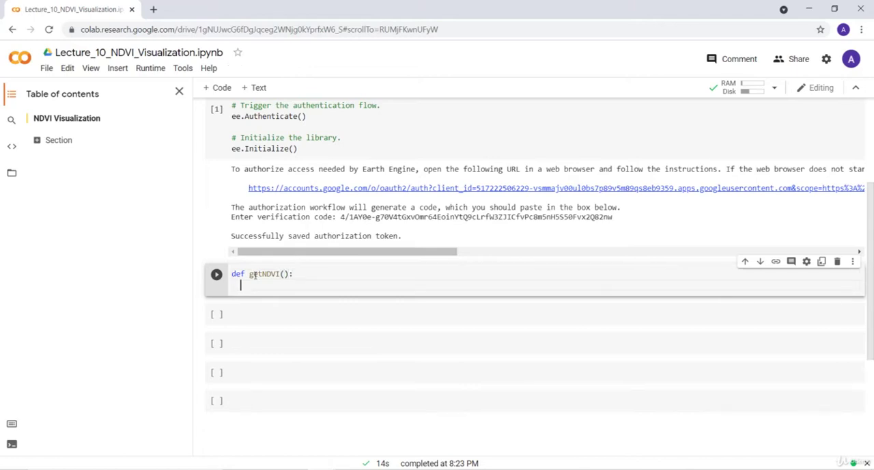
pyautogui.write('return')
pyautogui.press('Home')
pyautogui.hotkey('ctrl', 'Right')
pyautogui.hotkey('ctrl', 'Right')
pyautogui.hotkey('ctrl', 'Right')
pyautogui.press('Right')
pyautogui.write('image')
pyautogui.press('Down')
pyautogui.write('image')
pyautogui.write('.')
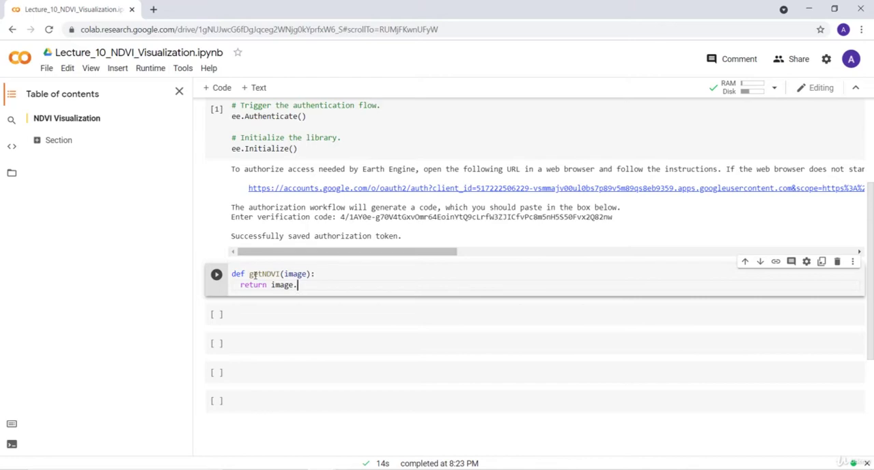
pyautogui.write('n')
pyautogui.press('BackSpace')
pyautogui.write('nor')
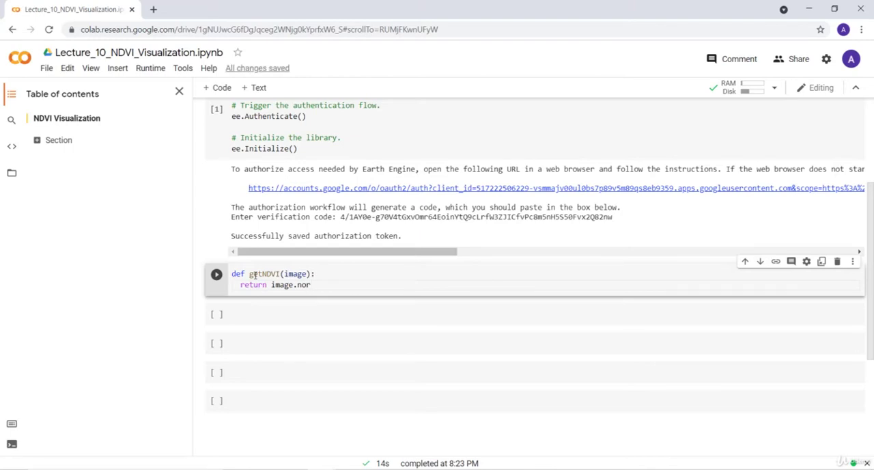
pyautogui.write('malized')
pyautogui.write('Difference(')
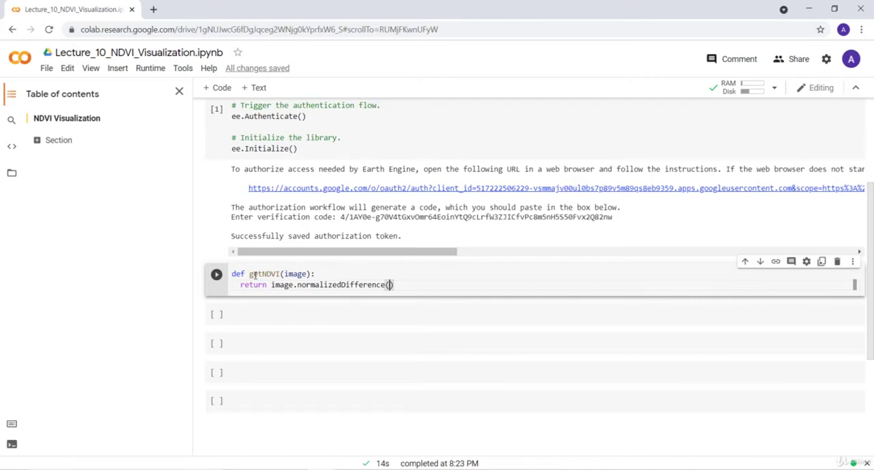
pyautogui.write('[')
pyautogui.write("'")
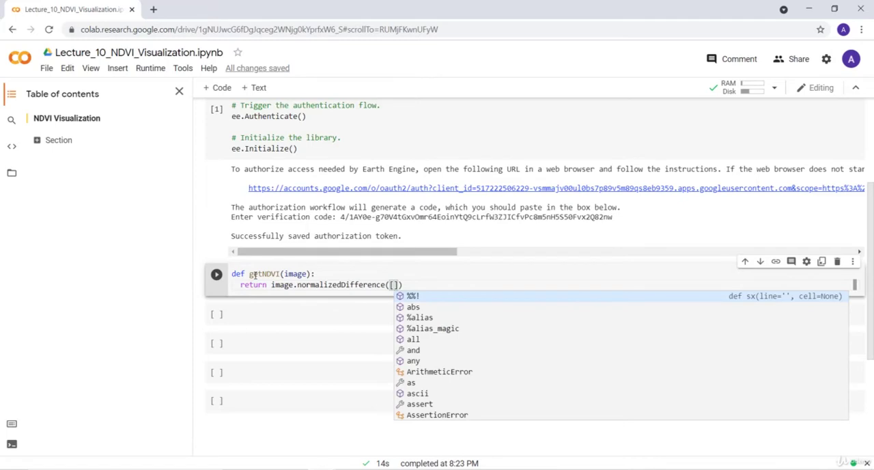
pyautogui.press('Escape')
pyautogui.write("'b")
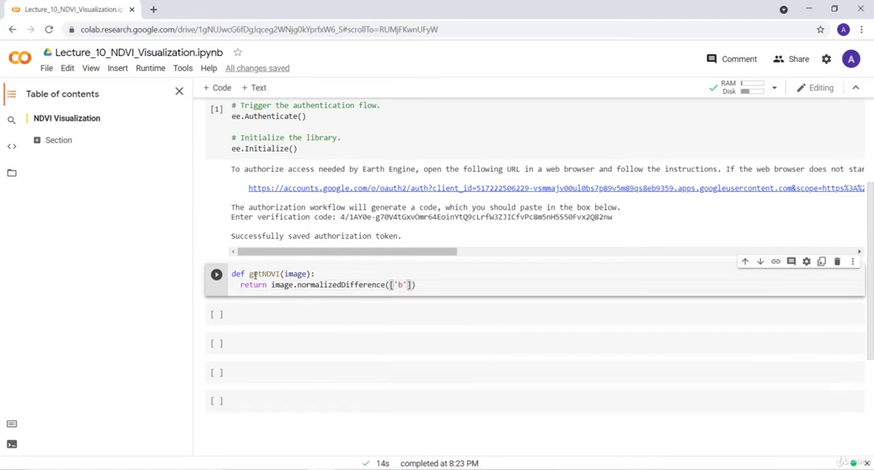
pyautogui.write('4')
pyautogui.press('BackSpace')
pyautogui.press('BackSpace')
pyautogui.write("B4', ")
pyautogui.write('B')
pyautogui.press('BackSpace')
pyautogui.write("'B3'])")
pyautogui.press('Return')
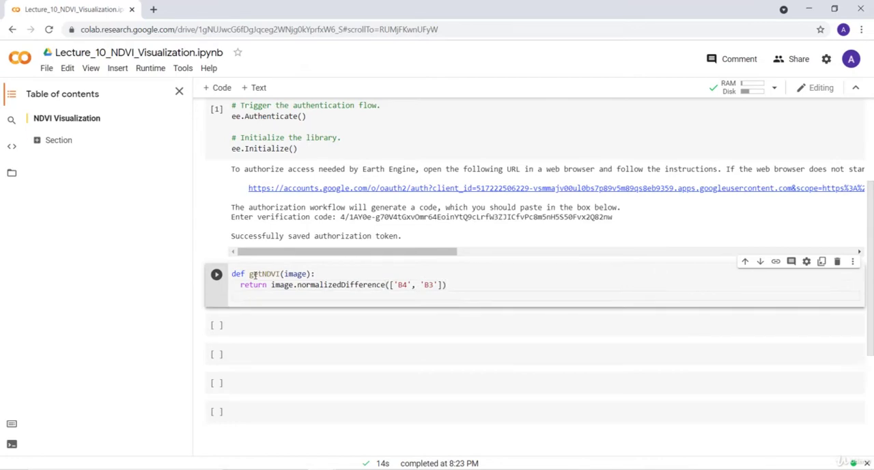
# Add image1 = ee.Image('LANDSAT/LT05/C01/T1_TOA/LT05_044034_19900604') outside the function, followed by new lines
pyautogui.press('BackSpace')
pyautogui.write('image1 = ')
pyautogui.write('ee.Image(')
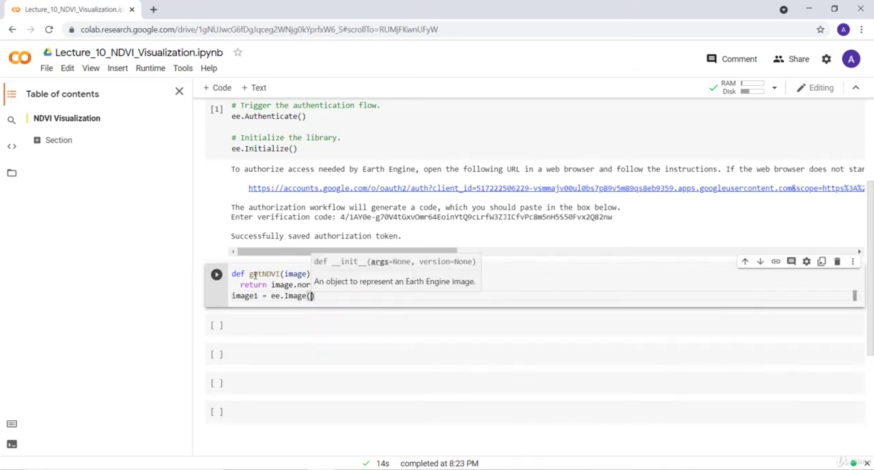
pyautogui.write("'")
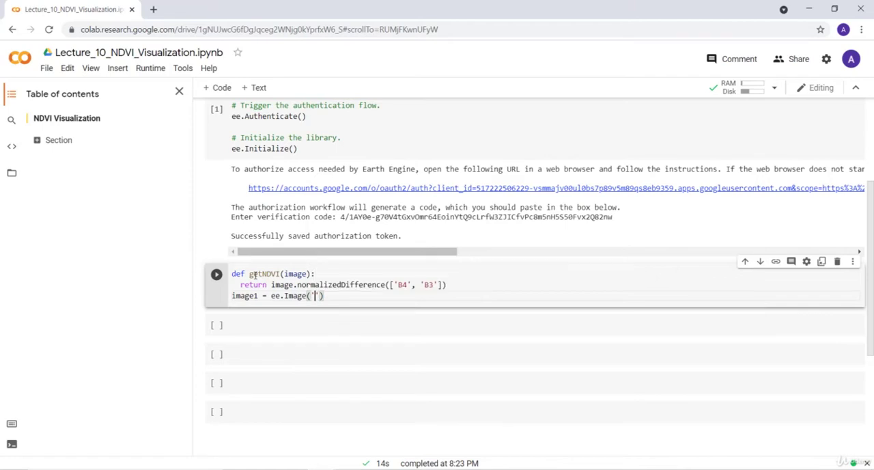
pyautogui.write('Land')
pyautogui.press('BackSpace')
pyautogui.press('BackSpace')
pyautogui.press('BackSpace')
pyautogui.write('ANDSAT/')
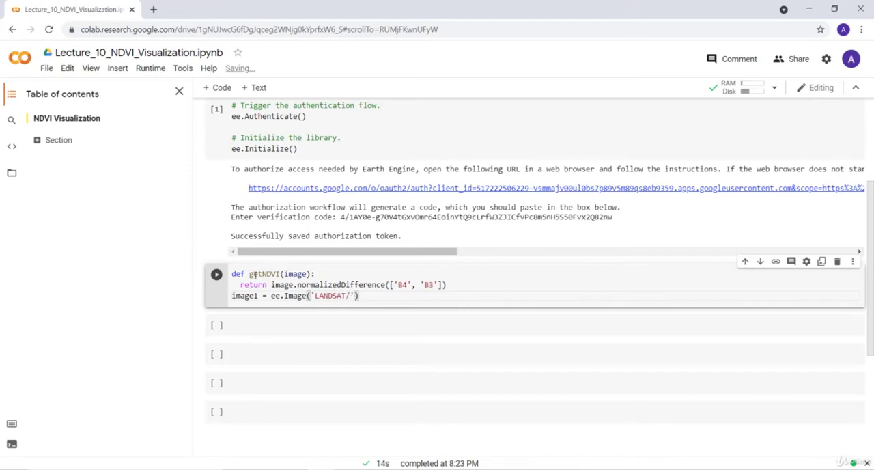
pyautogui.write('LT05')
pyautogui.write('/C01')
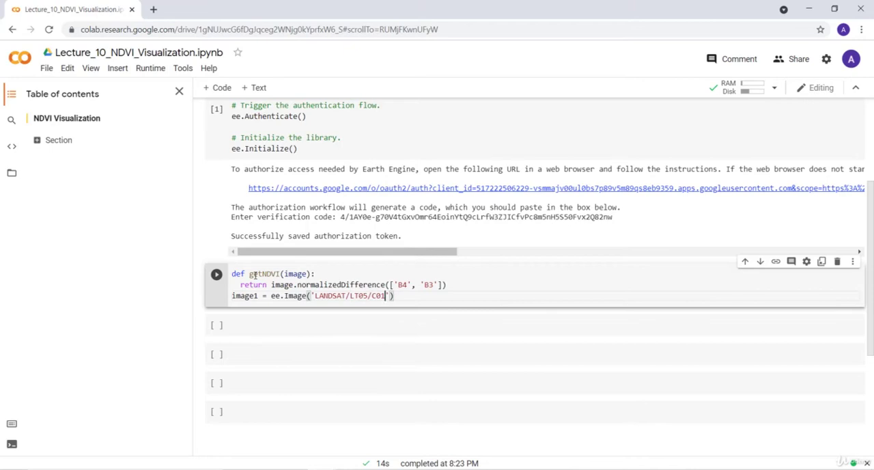
pyautogui.write('/T1')
pyautogui.write('_TOA')
pyautogui.write('/L')
pyautogui.write('T05_')
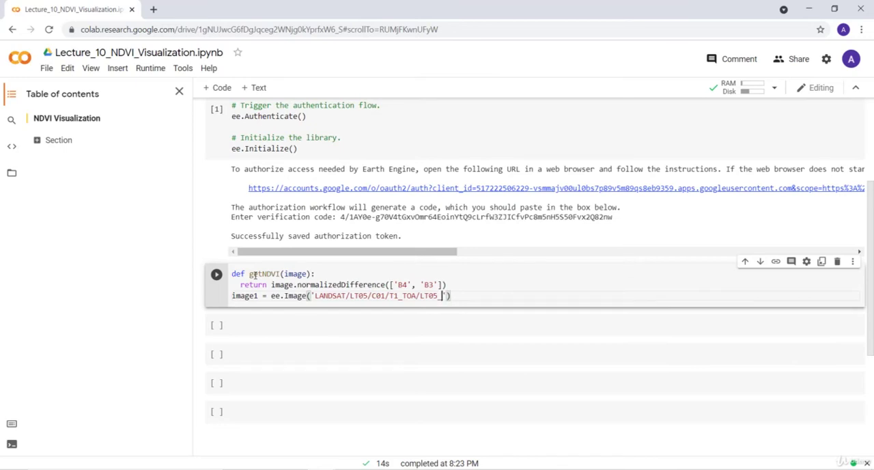
pyautogui.write('0')
pyautogui.write('440')
pyautogui.write('34_')
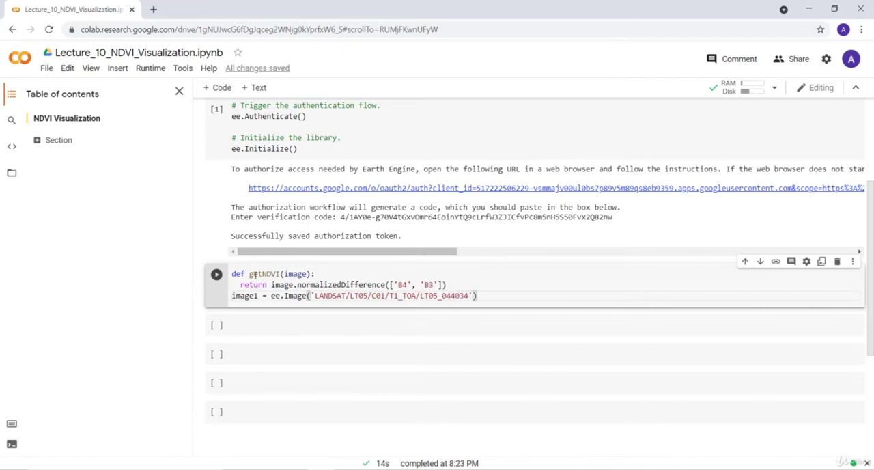
pyautogui.write('199')
pyautogui.write('006')
pyautogui.write('04')
pyautogui.press('Right')
pyautogui.press('Right')
pyautogui.press('Return')
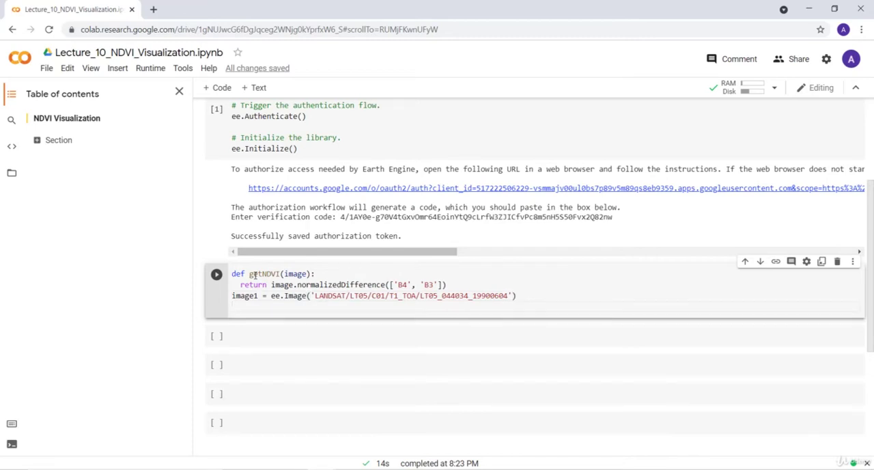
# Add the comment '#Compute NDVI from the scene.' on its own line
pyautogui.press('Return')
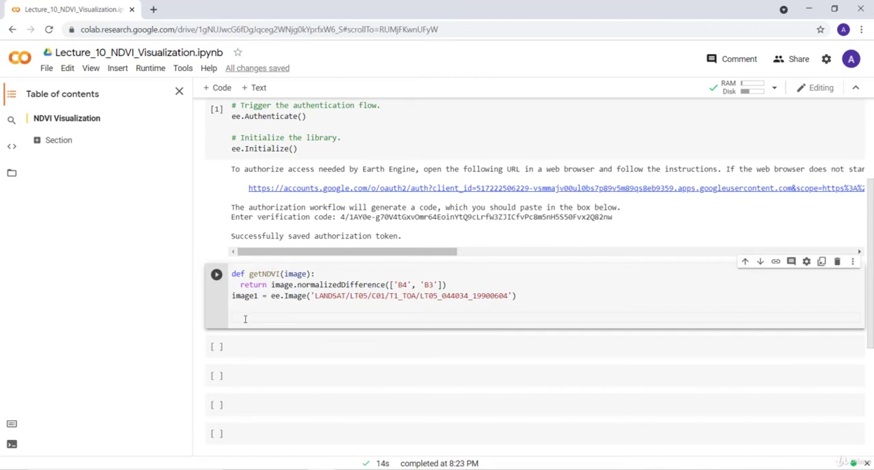
pyautogui.write('#C')
pyautogui.write('om')
pyautogui.write('pute')
pyautogui.write('NDVI ')
pyautogui.write('fro')
pyautogui.press('BackSpace')
pyautogui.write('m the')
pyautogui.write(' scene.')
pyautogui.press('Return')
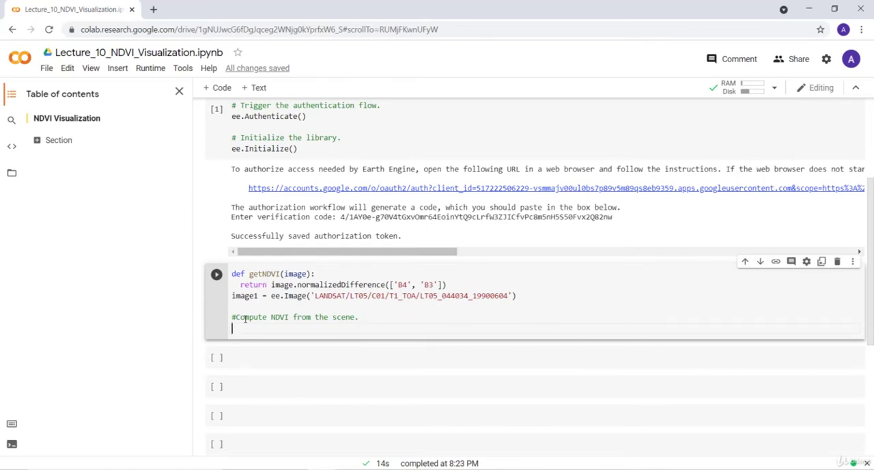
pyautogui.write('n')
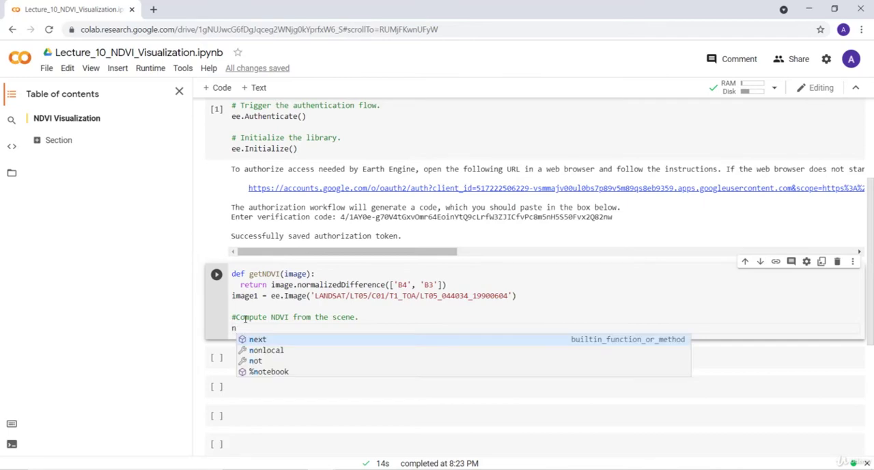
pyautogui.write('dvi1 =')
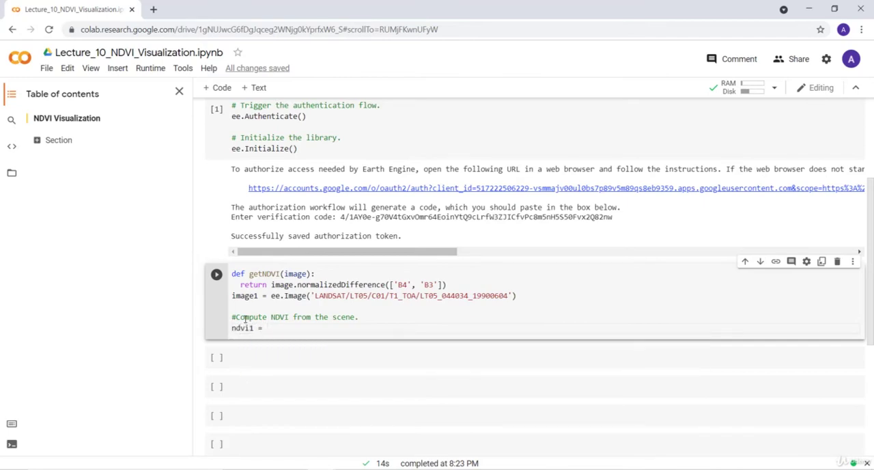
# Write ndvi1 = getNDVI(image1) and leave a fresh line below it
pyautogui.doubleClick(265, 274)
pyautogui.click(274, 329)
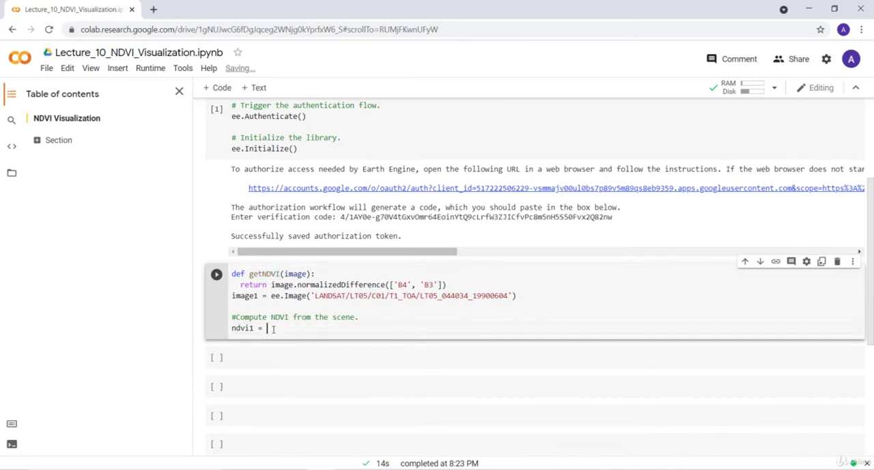
pyautogui.write('getNDVI(')
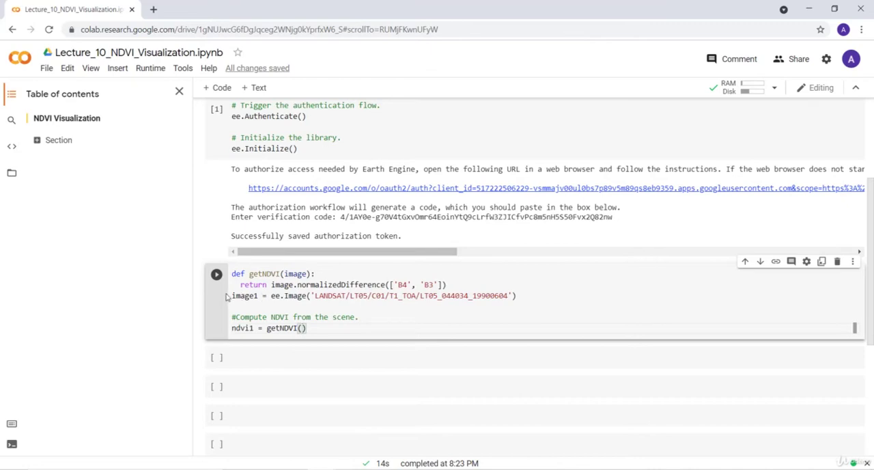
pyautogui.moveTo(233, 295); pyautogui.dragTo(517, 296)
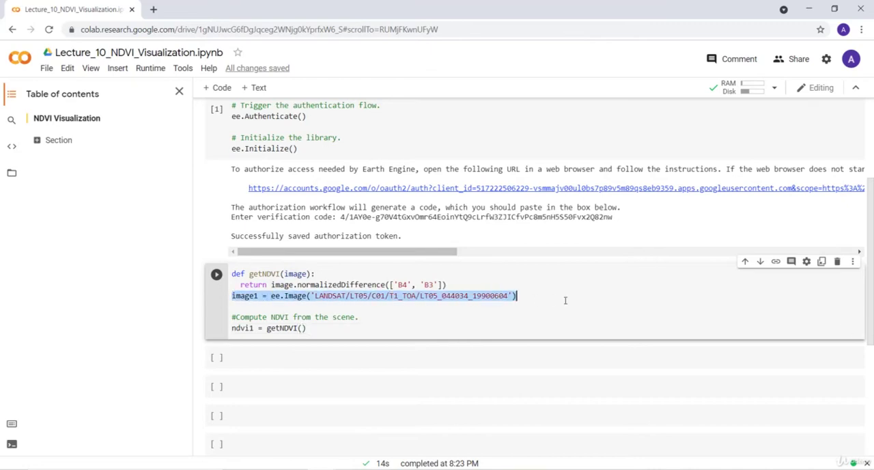
pyautogui.click(302, 328)
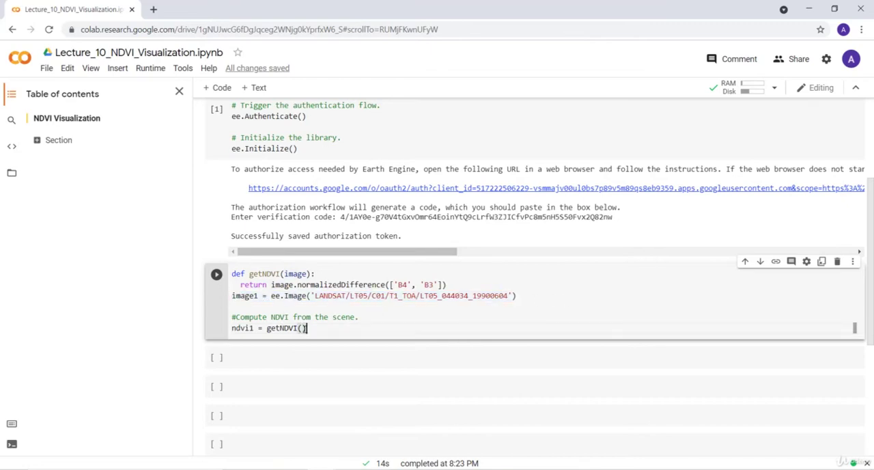
pyautogui.press('Left')
pyautogui.write('im')
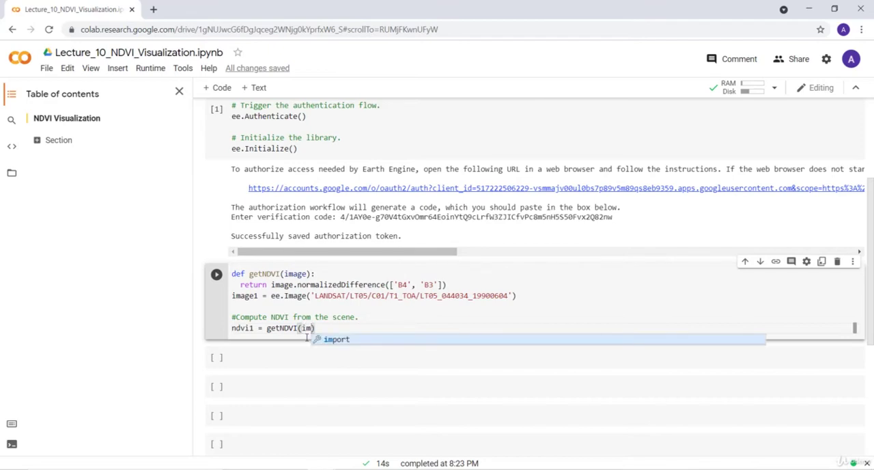
pyautogui.write('age1')
pyautogui.press('Return')
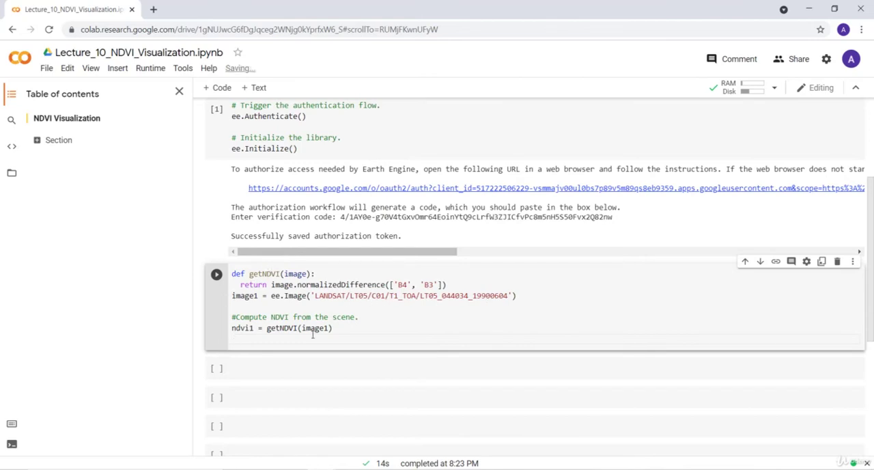
pyautogui.click(355, 328)
# Begin ndviParams = {'palette': ['#f46d43', ]} on a new line
pyautogui.press('Return')
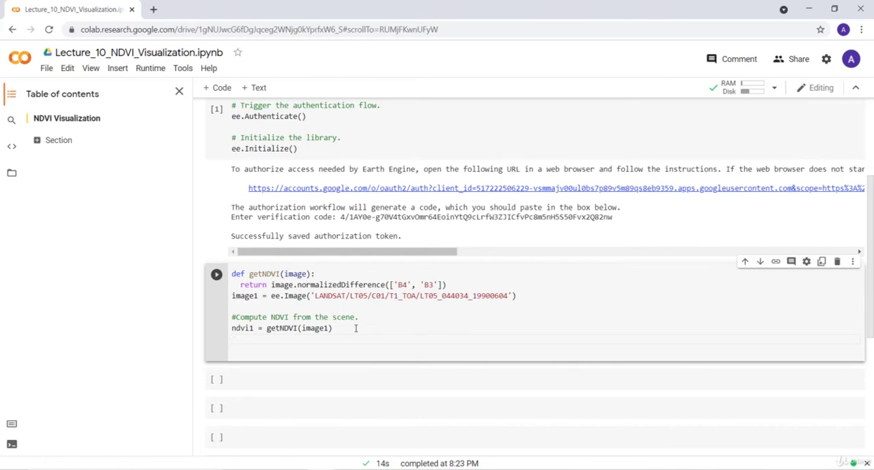
pyautogui.write('ndvi')
pyautogui.write('Params = ')
pyautogui.write('{')
pyautogui.write("'palette")
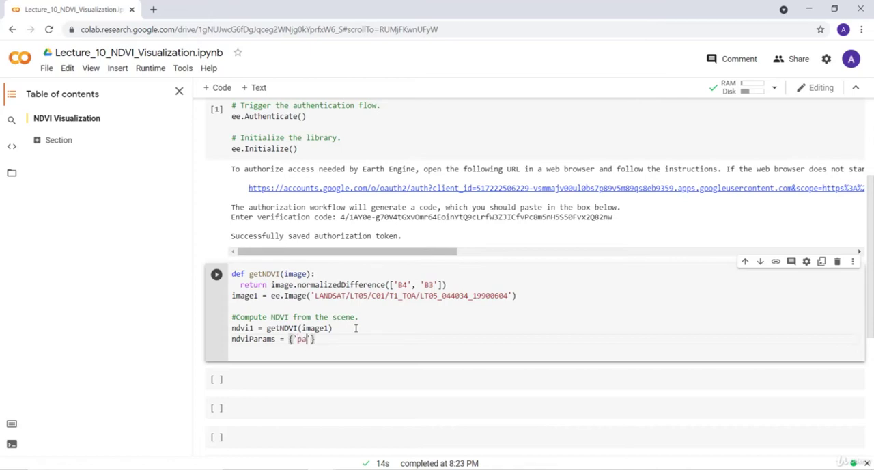
pyautogui.write("'")
pyautogui.write(': [')
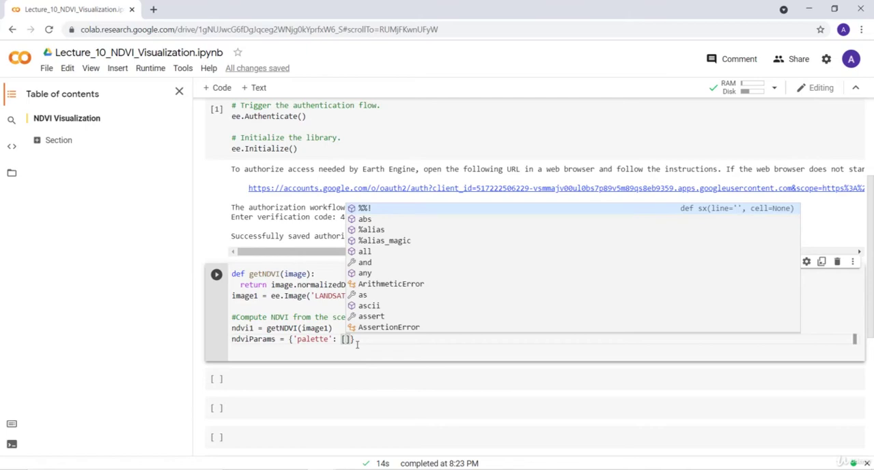
pyautogui.write('#')
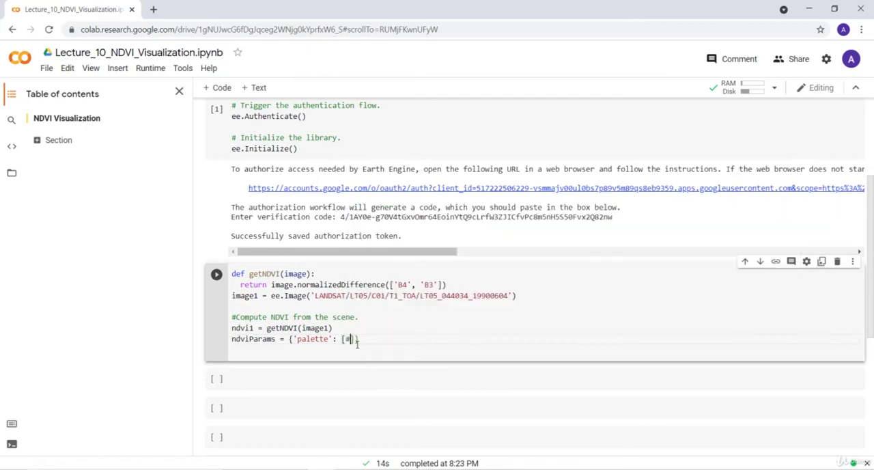
pyautogui.write('f46')
pyautogui.write('d43')
pyautogui.write("'")
pyautogui.press('Left')
pyautogui.press('Left')
pyautogui.press('Left')
pyautogui.write("'")
pyautogui.press('Right')
pyautogui.press('Right')
pyautogui.press('Right')
pyautogui.press('Right')
pyautogui.press('Right')
pyautogui.press('Right')
pyautogui.press('Right')
pyautogui.press('Right')
pyautogui.write(',')
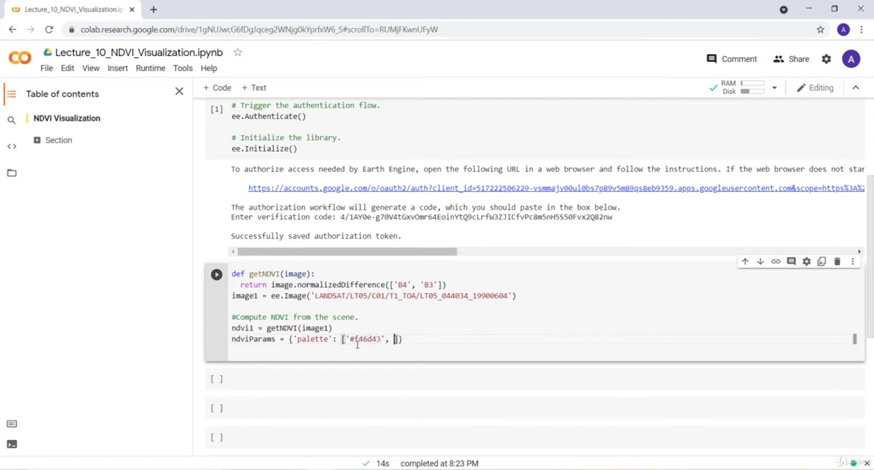
# Search the web for ColorBrewer and open the site in a new tab
pyautogui.click(156, 9)
pyautogui.write('color')
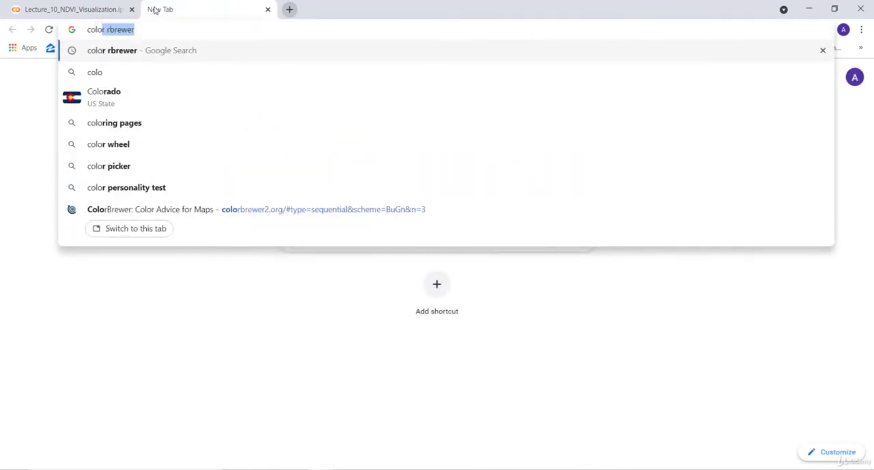
pyautogui.press('Return')
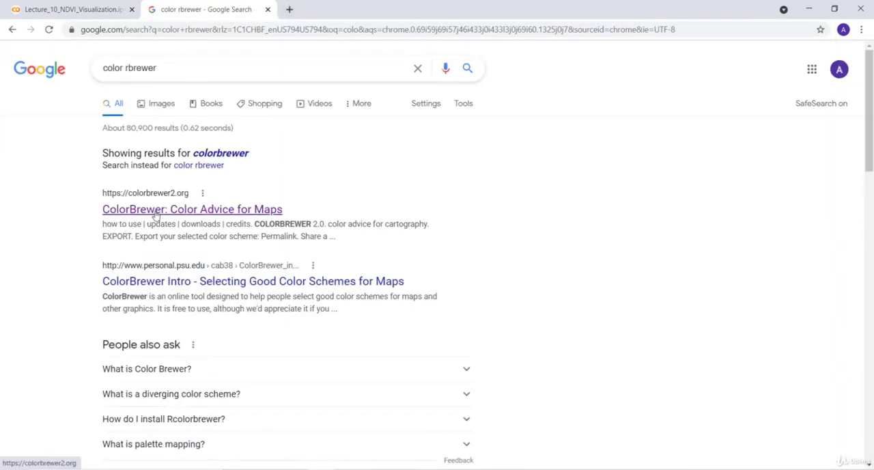
pyautogui.click(156, 210)
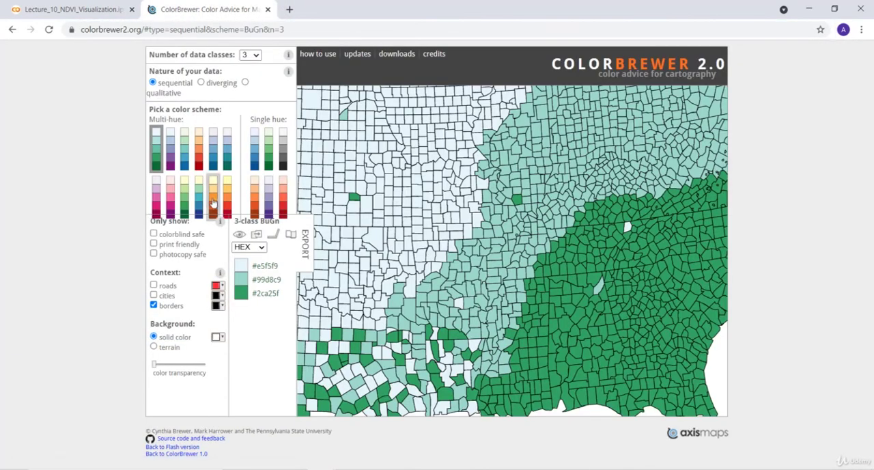
# Preview colour schemes, set five data classes, and copy the hex code #006837
pyautogui.click(213, 198)
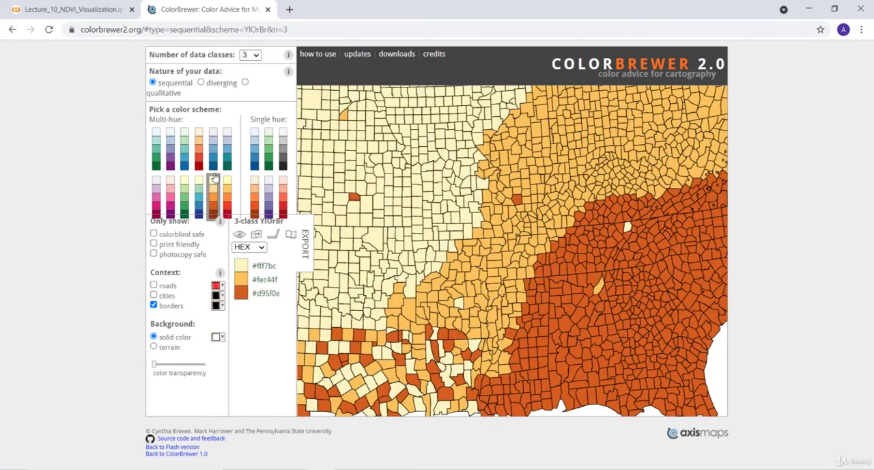
pyautogui.click(185, 205)
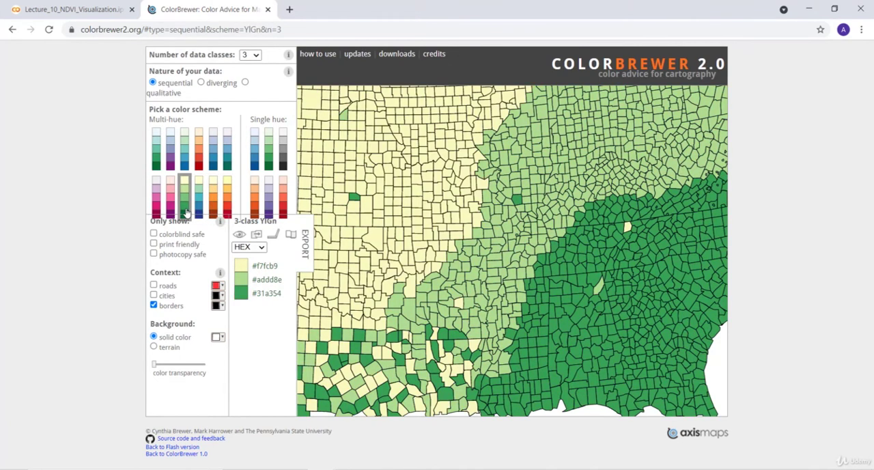
pyautogui.click(250, 54)
pyautogui.click(250, 83)
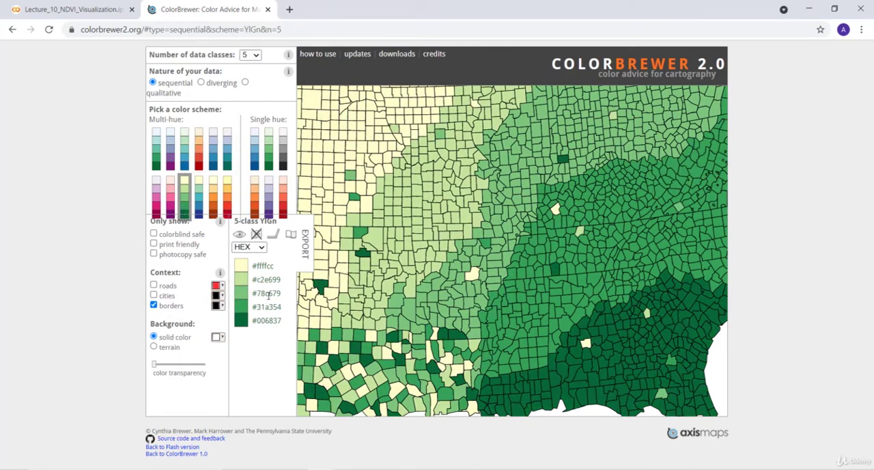
pyautogui.click(265, 321)
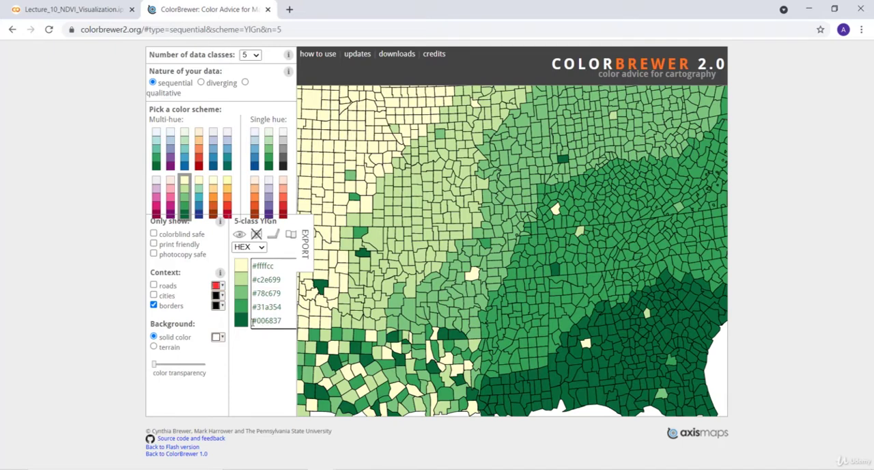
pyautogui.moveTo(252, 321); pyautogui.dragTo(281, 321)
pyautogui.rightClick(270, 320)
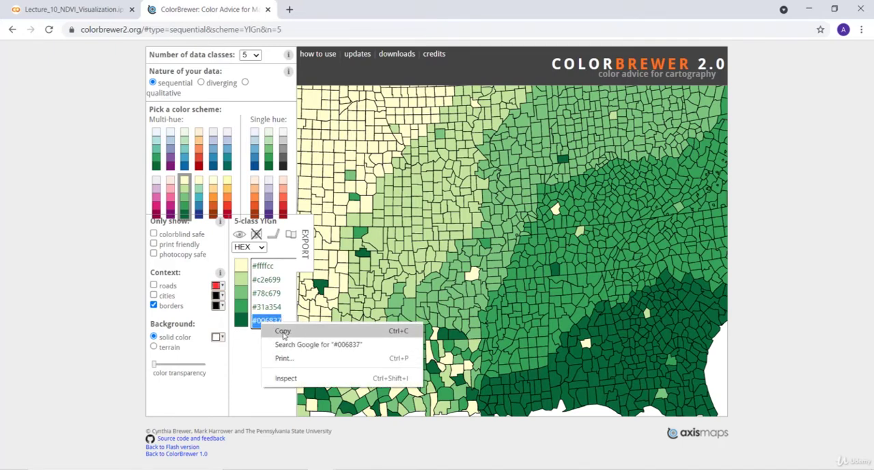
pyautogui.click(283, 332)
# Remove the extra space after the comma in the notebook's palette list
pyautogui.click(71, 9)
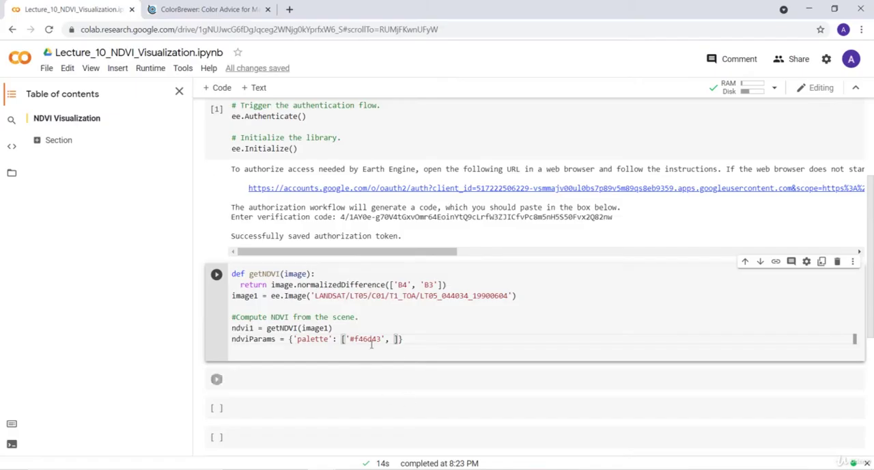
pyautogui.click(205, 9)
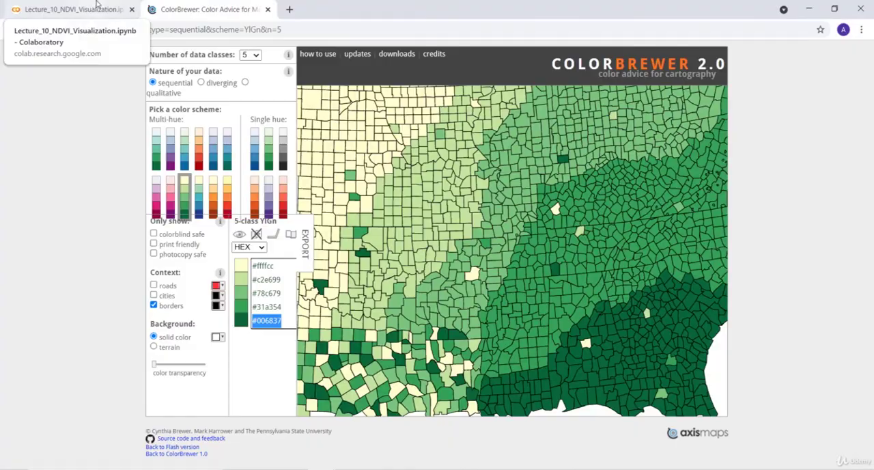
pyautogui.click(73, 9)
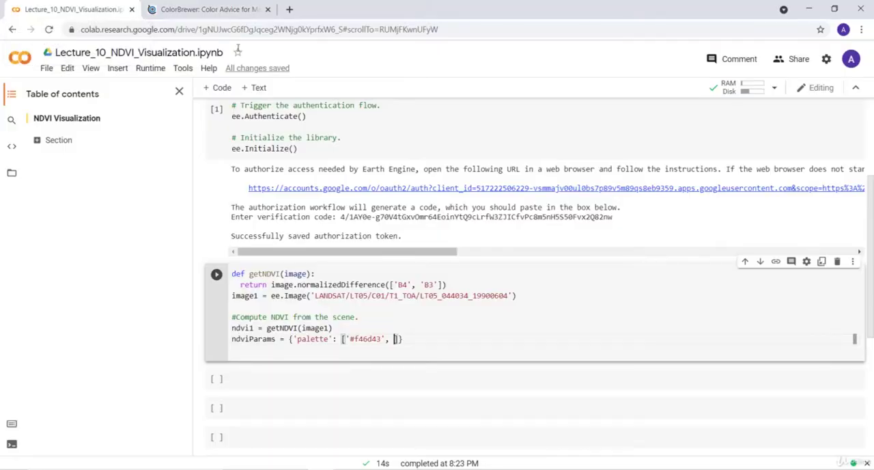
pyautogui.click(390, 339)
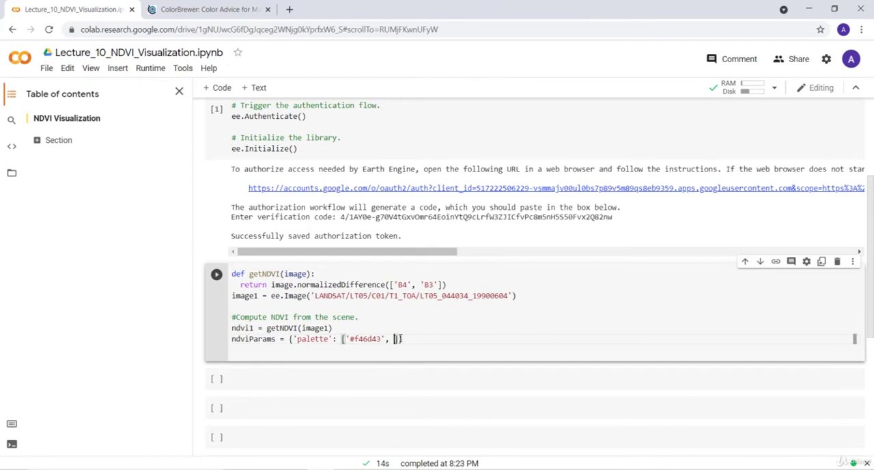
pyautogui.press('BackSpace')
# Compare the YlOrBr, RdPu and YlOrRd schemes in ColorBrewer, settling on YlOrRd
pyautogui.click(208, 9)
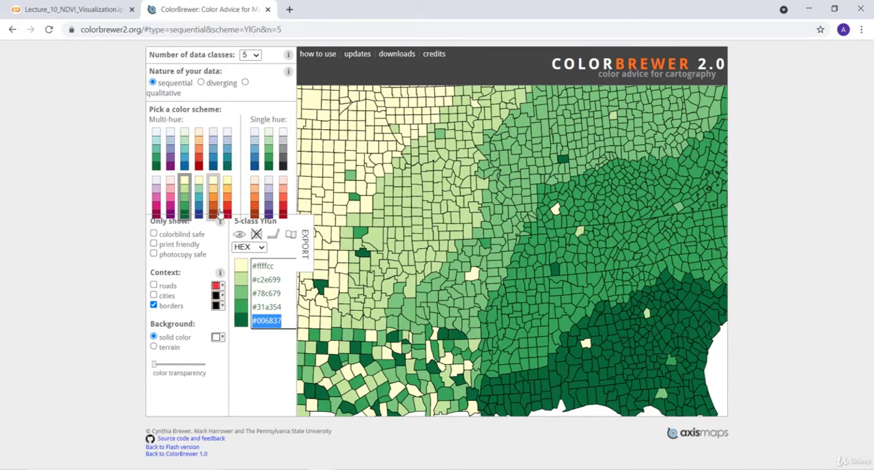
pyautogui.click(227, 198)
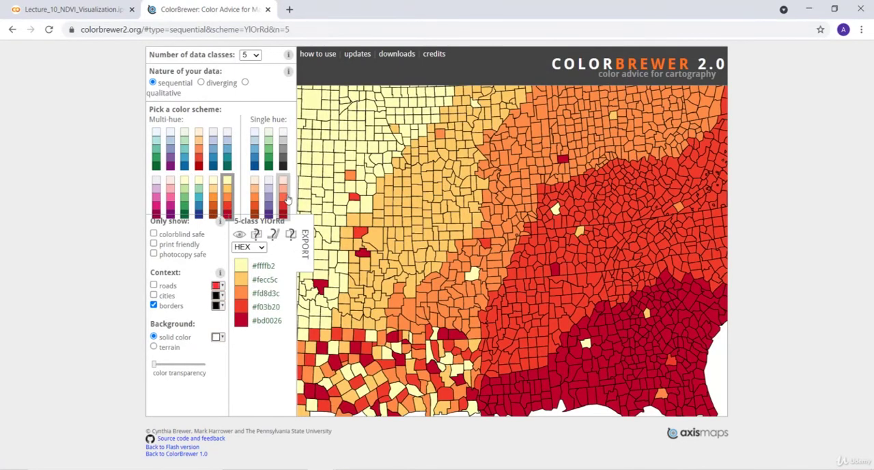
pyautogui.click(213, 198)
pyautogui.click(171, 198)
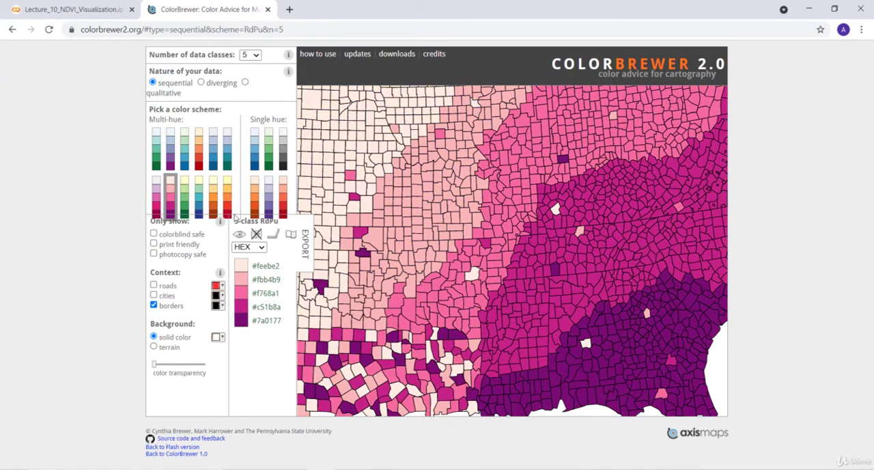
pyautogui.click(227, 198)
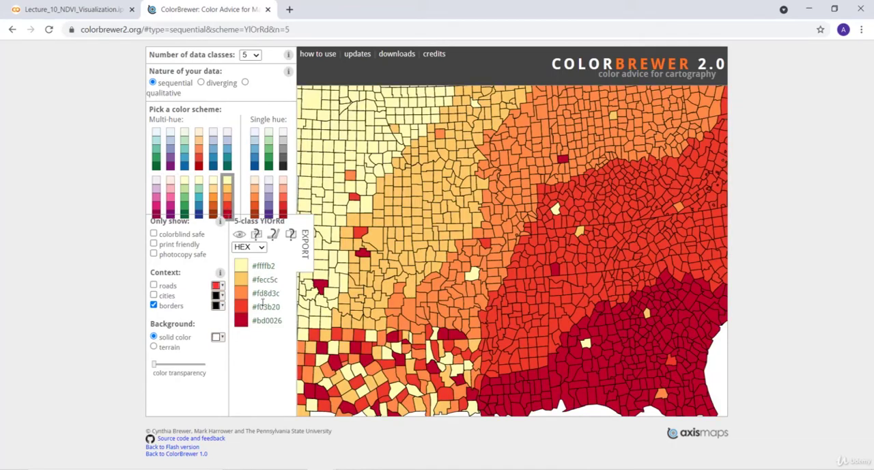
pyautogui.click(72, 9)
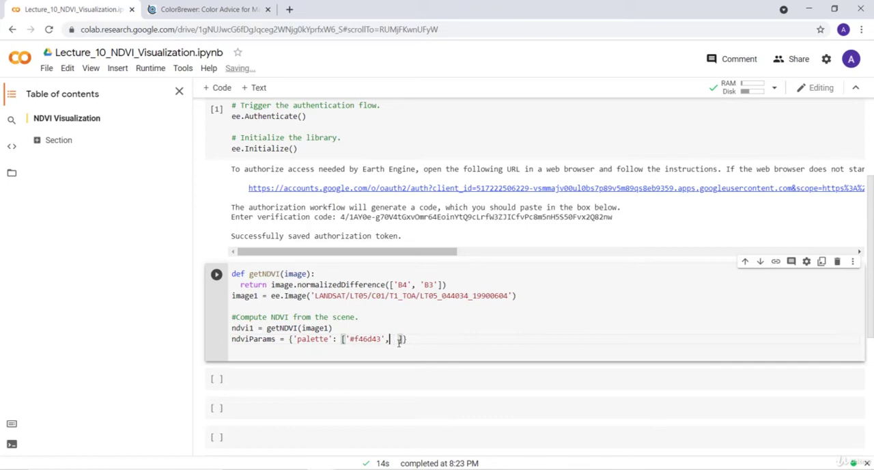
# Put '#d73027' before '#f46d43' and add 'fdae61' and 'fee08b' to the palette
pyautogui.press('Left')
pyautogui.press('Left')
pyautogui.press('Left')
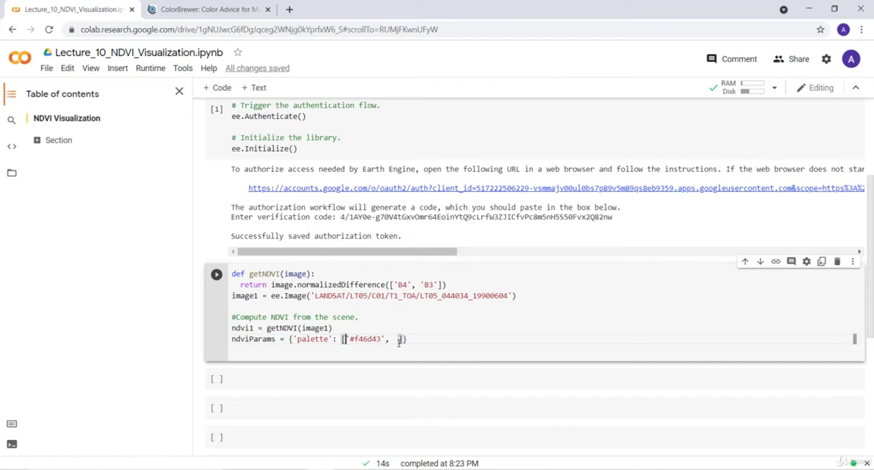
pyautogui.write("#d'")
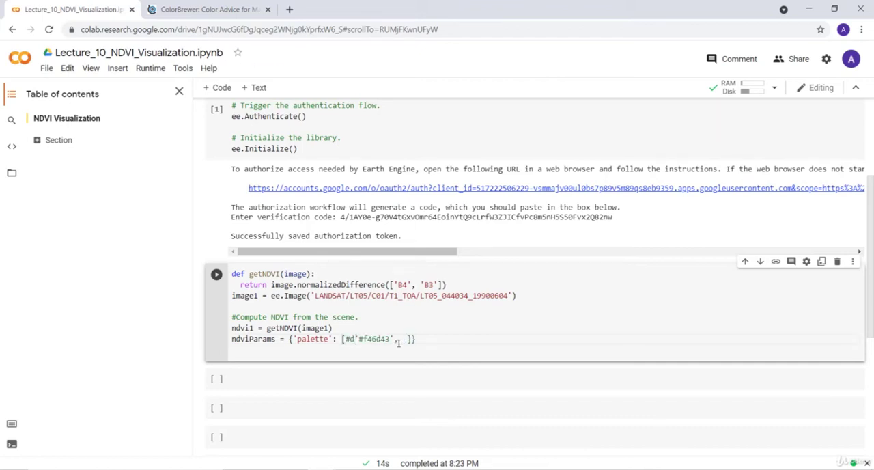
pyautogui.write('7')
pyautogui.write('30')
pyautogui.write('27')
pyautogui.press('Left')
pyautogui.press('Left')
pyautogui.press('Left')
pyautogui.write("'")
pyautogui.press('Right')
pyautogui.press('Right')
pyautogui.press('Right')
pyautogui.write(", '")
pyautogui.press('Right')
pyautogui.press('Right')
pyautogui.press('Right')
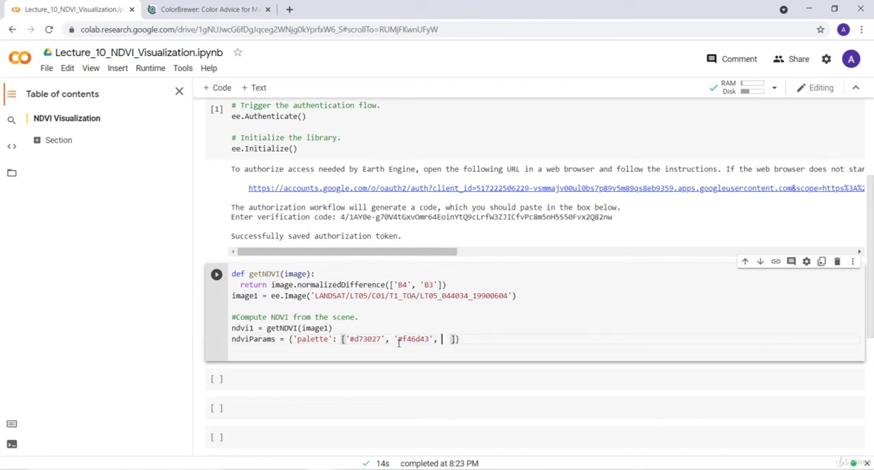
pyautogui.write("'fdae")
pyautogui.write("61'")
pyautogui.write(', ')
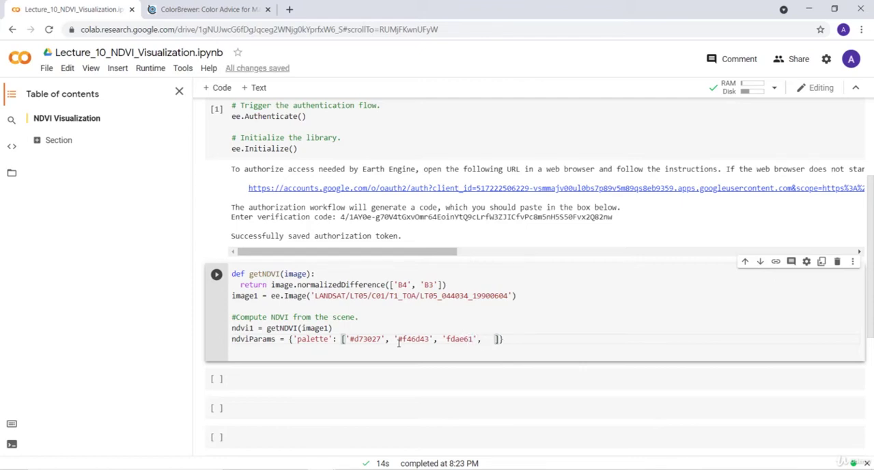
pyautogui.write('fee')
pyautogui.write('08')
pyautogui.write('b')
pyautogui.press('Left')
pyautogui.press('Left')
pyautogui.press('Left')
pyautogui.write("'")
pyautogui.press('Right')
pyautogui.press('Right')
pyautogui.press('Right')
pyautogui.press('Right')
pyautogui.write("',")
# Append '#d9ef8b', 'ae6d96a' and a partial '66' entry to the palette list
pyautogui.press('Delete')
pyautogui.press('Delete')
pyautogui.write('#')
pyautogui.write('d')
pyautogui.write('9ef')
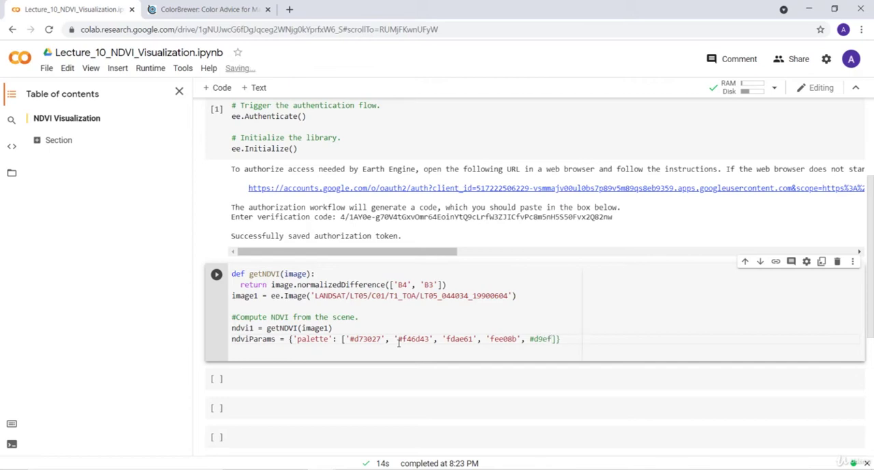
pyautogui.write('8b')
pyautogui.write("'")
pyautogui.write(',')
pyautogui.press('Left')
pyautogui.press('Left')
pyautogui.press('Left')
pyautogui.press('Left')
pyautogui.press('Left')
pyautogui.write("'")
pyautogui.press('Right')
pyautogui.press('Right')
pyautogui.press('Right')
pyautogui.press('Right')
pyautogui.press('Right')
pyautogui.press('Right')
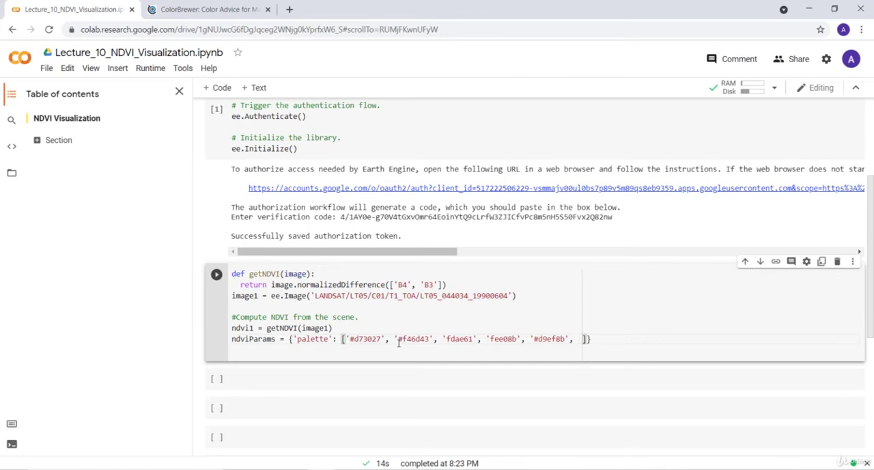
pyautogui.write('ae6')
pyautogui.write('d')
pyautogui.write('96a')
pyautogui.press('Left')
pyautogui.press('Left')
pyautogui.press('Left')
pyautogui.write("'")
pyautogui.press('End')
pyautogui.write("',")
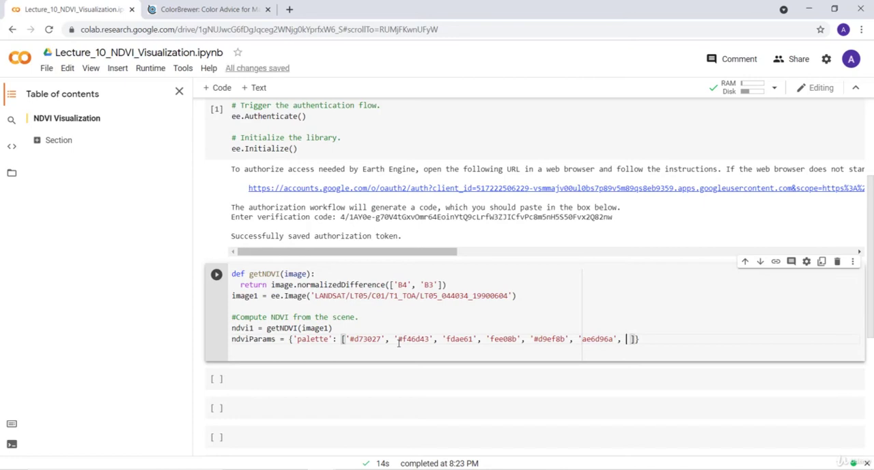
pyautogui.write("'66")
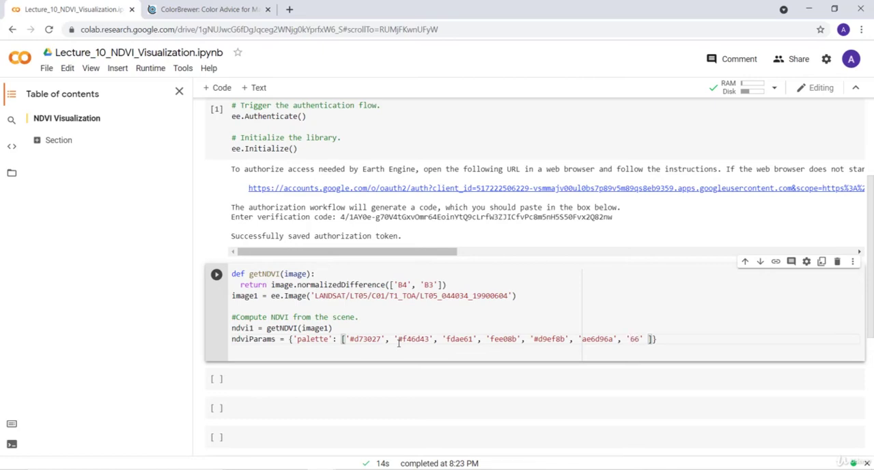
pyautogui.write('bd6')
pyautogui.write("3'")
pyautogui.write(', ')
pyautogui.write("'")
pyautogui.write('#')
pyautogui.write('1a')
pyautogui.write('98')
pyautogui.write('50')
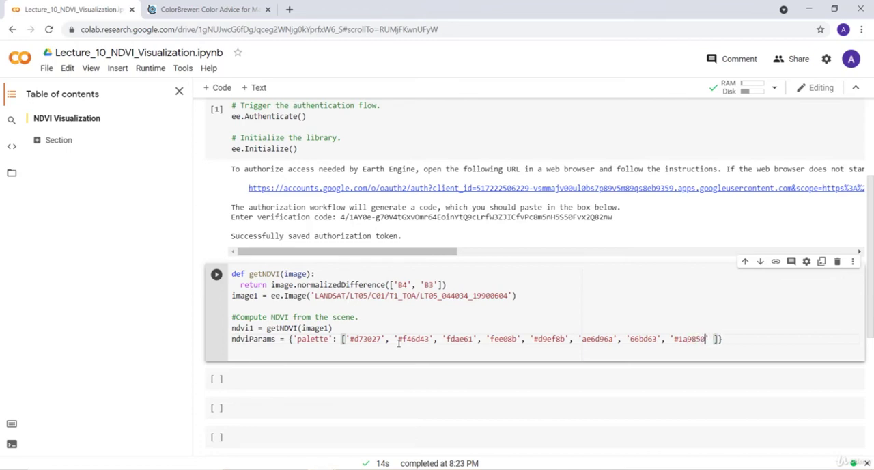
# Prefix fdae61, fee08b and the other bare codes with '#', ending '#66bd63', '#1a9850'
pyautogui.hotkey('ctrl', 'Left')
pyautogui.hotkey('ctrl', 'Left')
pyautogui.hotkey('ctrl', 'Left')
pyautogui.hotkey('ctrl', 'Left')
pyautogui.hotkey('ctrl', 'Left')
pyautogui.hotkey('ctrl', 'Left')
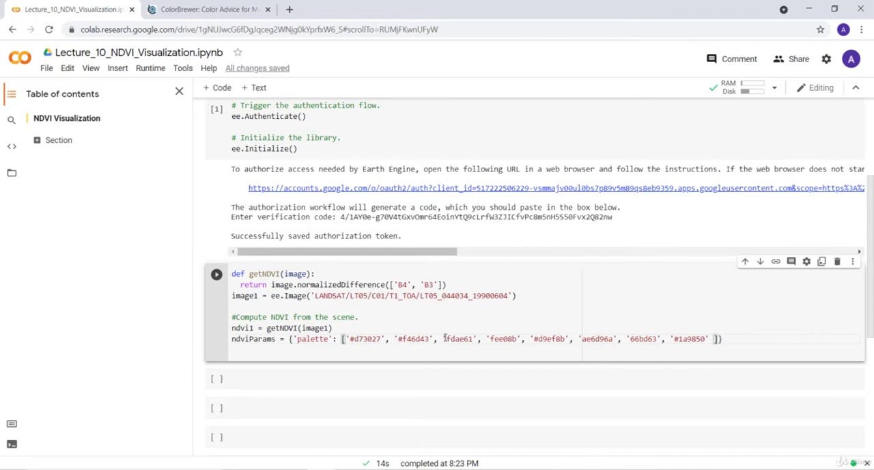
pyautogui.moveTo(449, 339); pyautogui.dragTo(444, 339)
pyautogui.write('#')
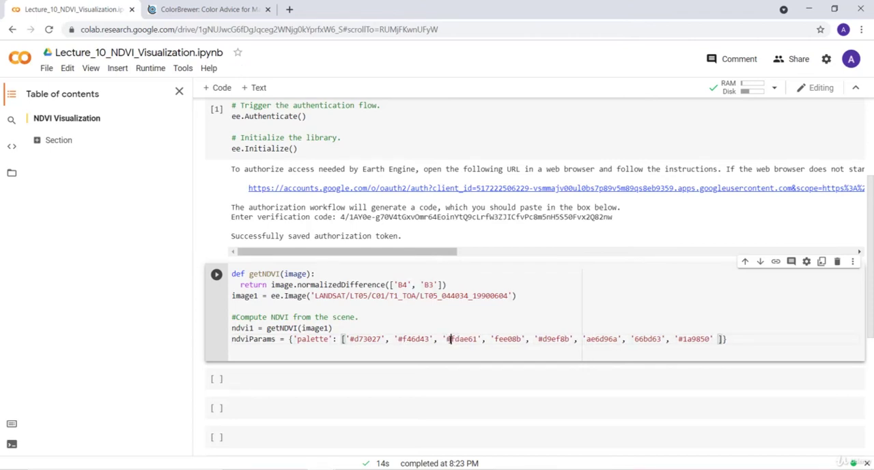
pyautogui.press('Right')
pyautogui.hotkey('ctrl', 'Right')
pyautogui.press('Right')
pyautogui.press('Right')
pyautogui.write('#')
pyautogui.hotkey('ctrl', 'Right')
pyautogui.press('Right')
pyautogui.press('Right')
pyautogui.press('Right')
pyautogui.press('Right')
pyautogui.press('Right')
pyautogui.press('Right')
pyautogui.write('#')
pyautogui.press('Right')
pyautogui.press('Right')
pyautogui.press('Right')
pyautogui.press('Right')
pyautogui.press('Right')
pyautogui.press('Right')
pyautogui.write('#')
pyautogui.press('Right')
pyautogui.press('Right')
pyautogui.press('Right')
pyautogui.press('Right')
pyautogui.press('Right')
pyautogui.press('Right')
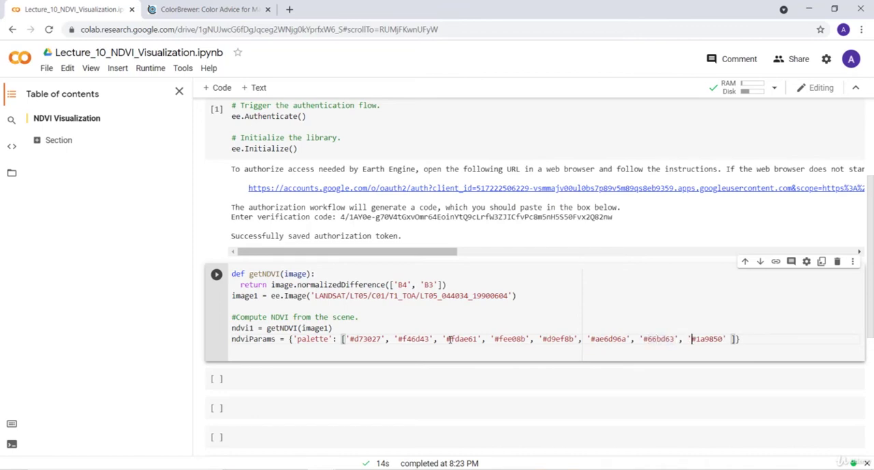
pyautogui.write('#')
pyautogui.moveTo(742, 338); pyautogui.dragTo(647, 339)
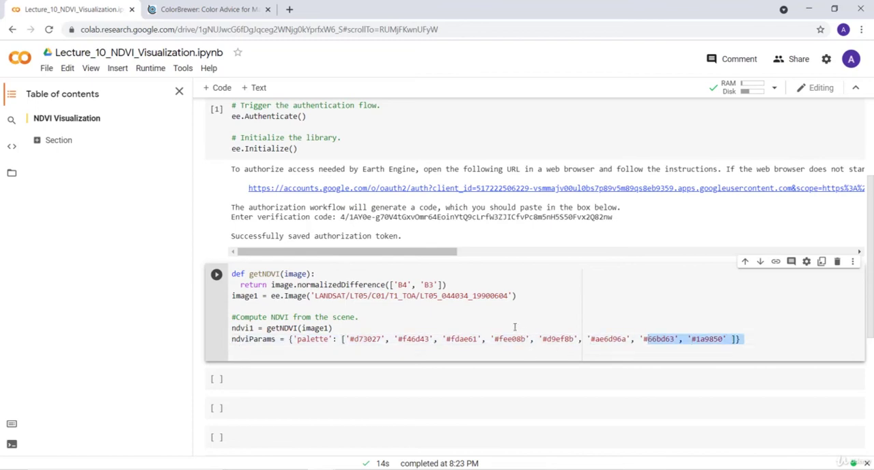
# Run the getNDVI, image1, ndvi1 and ndviParams cell, then review the palette line
pyautogui.click(402, 306)
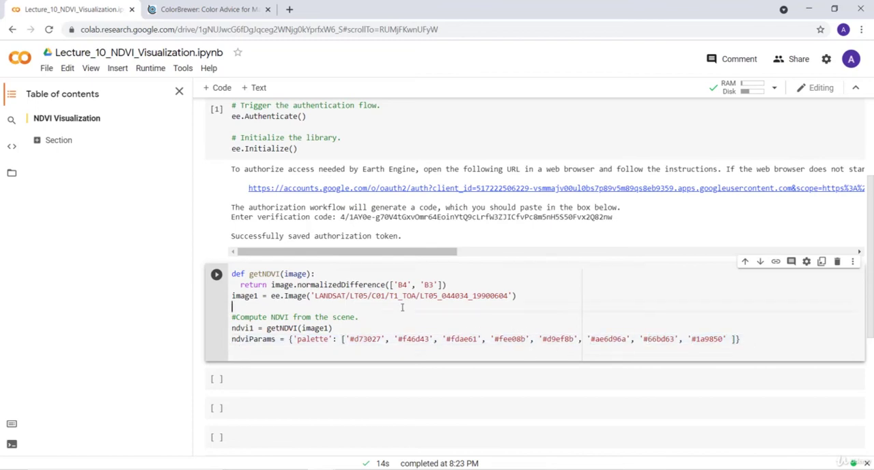
pyautogui.click(217, 275)
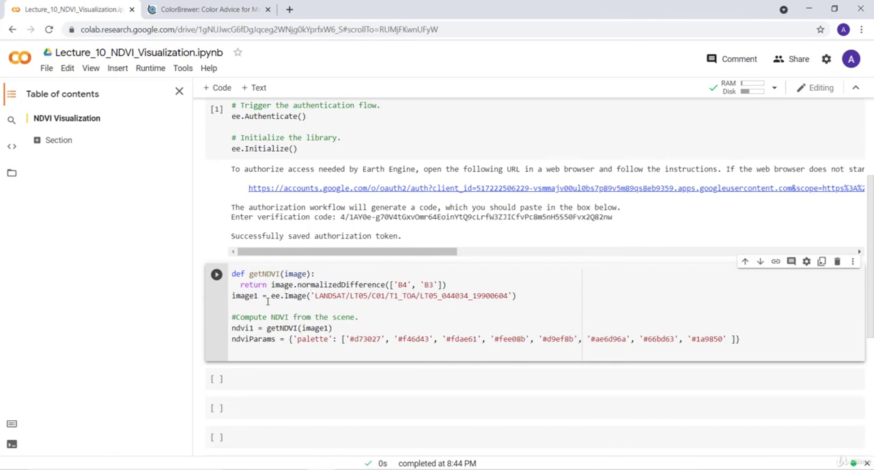
pyautogui.moveTo(232, 339); pyautogui.dragTo(765, 338)
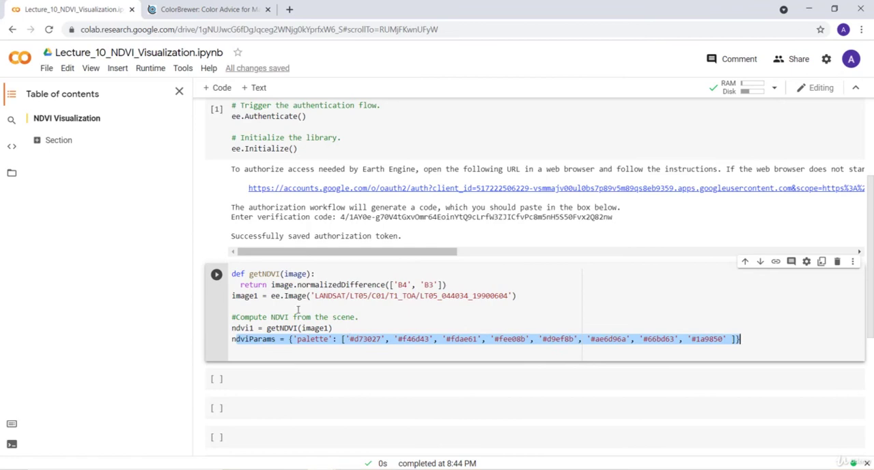
pyautogui.click(295, 309)
pyautogui.scroll(-2, 301, 308)
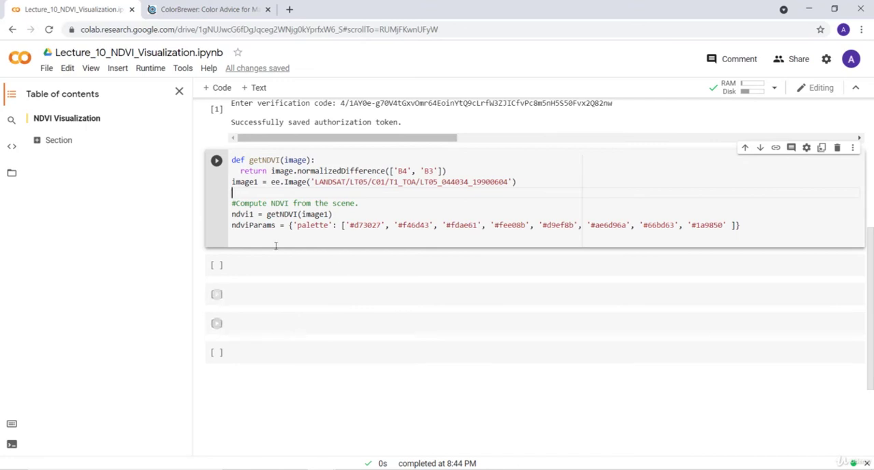
pyautogui.click(334, 466)
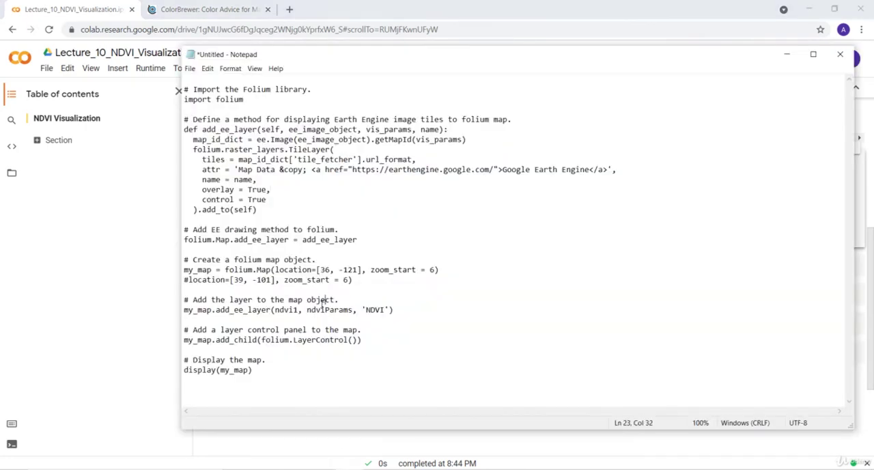
pyautogui.hotkey('ctrl', 'a')
pyautogui.hotkey('ctrl', 'c')
pyautogui.click(787, 54)
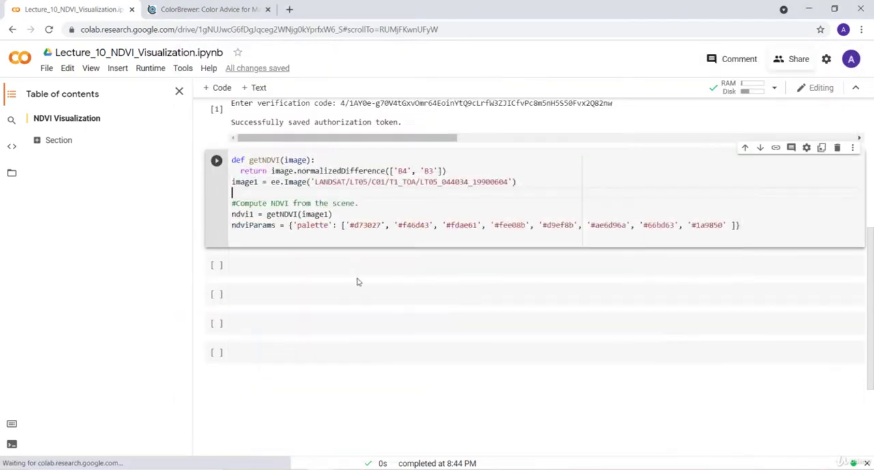
pyautogui.click(282, 267)
pyautogui.hotkey('ctrl', 'v')
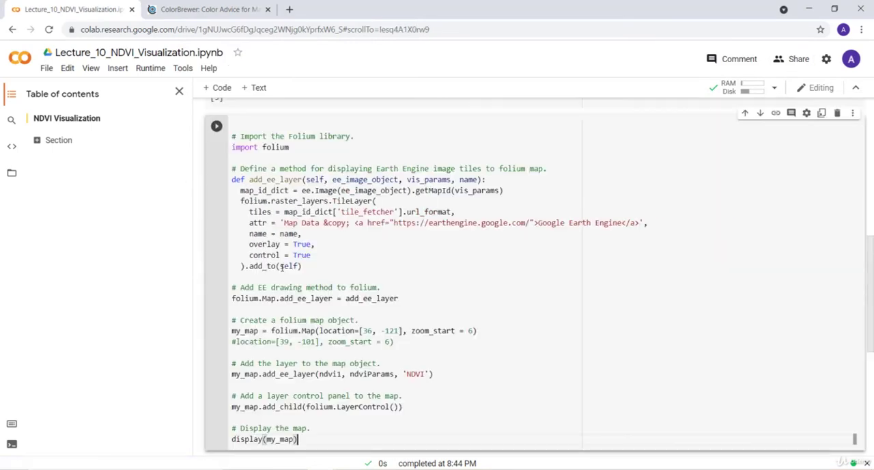
pyautogui.scroll(2, 282, 267)
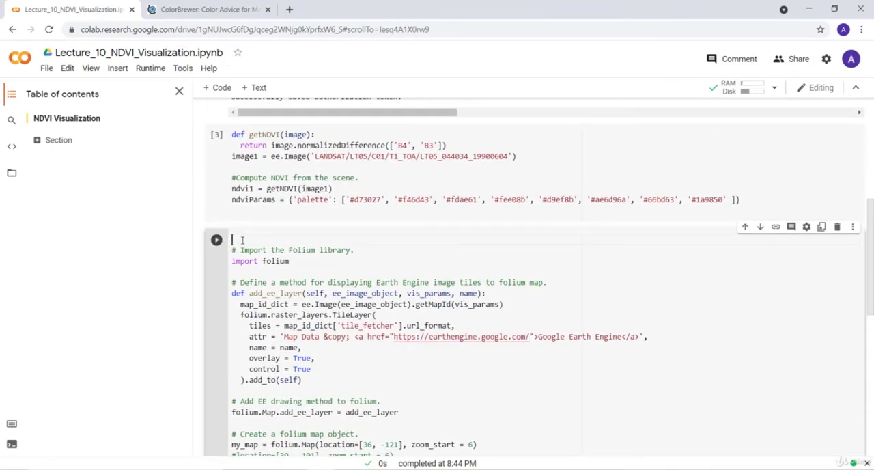
pyautogui.moveTo(290, 261); pyautogui.dragTo(232, 261)
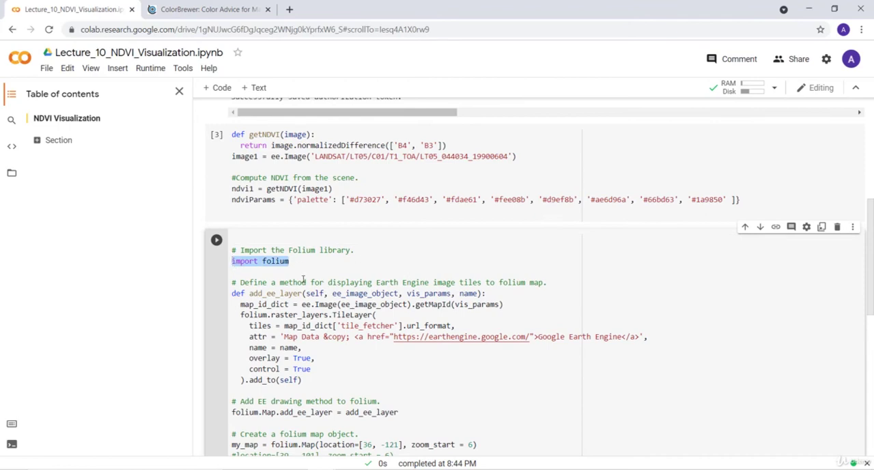
pyautogui.scroll(-2, 288, 267)
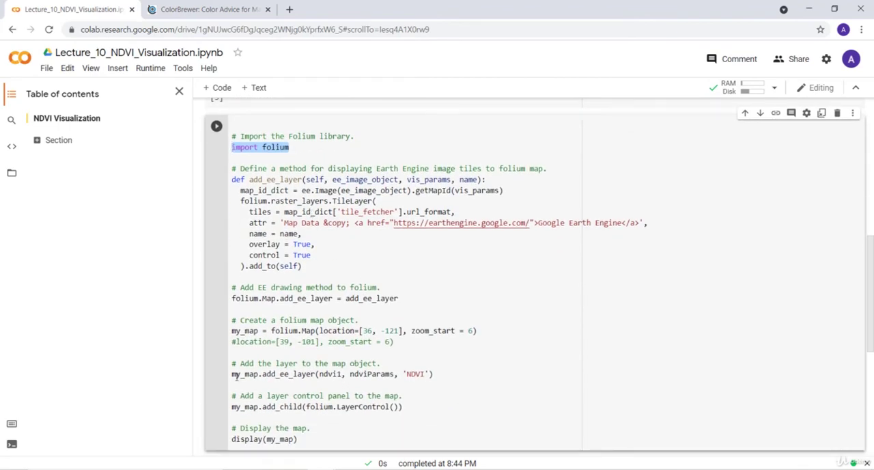
pyautogui.click(233, 374)
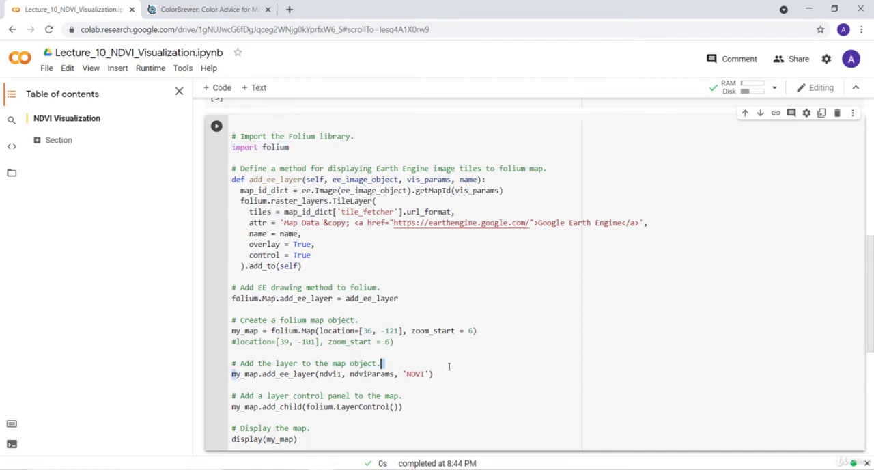
pyautogui.click(232, 384)
pyautogui.moveTo(318, 374); pyautogui.dragTo(341, 375)
pyautogui.scroll(5, 410, 273)
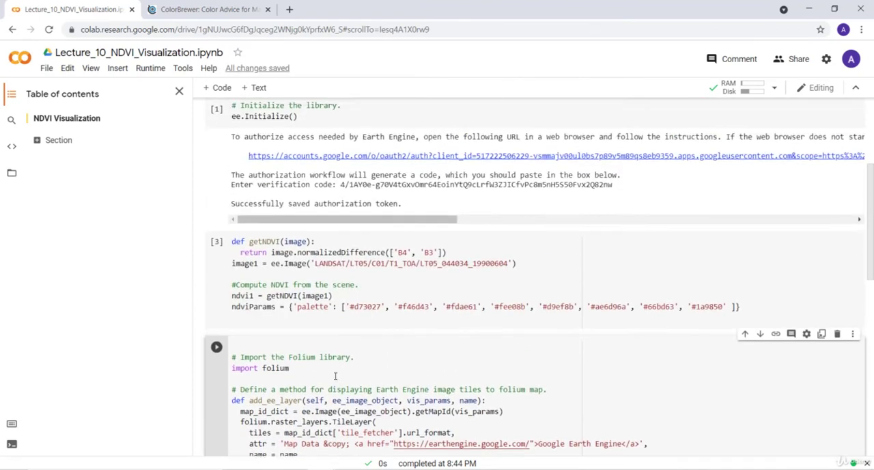
pyautogui.moveTo(260, 360); pyautogui.dragTo(231, 361)
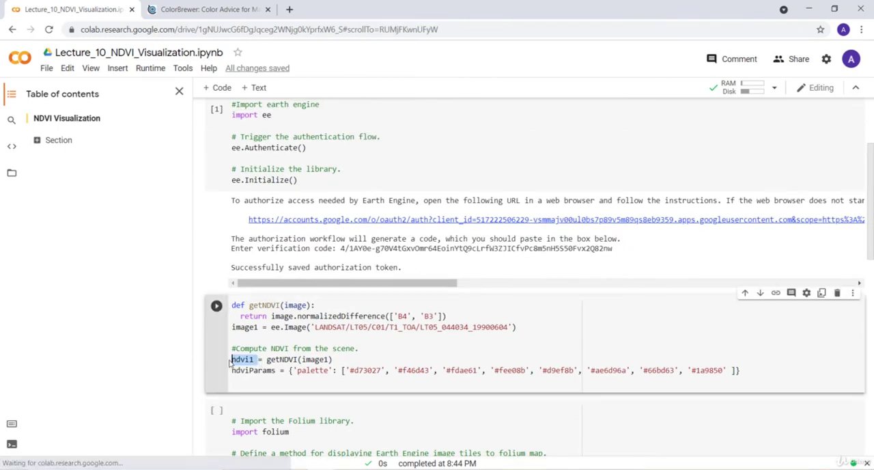
pyautogui.scroll(-5, 410, 273)
pyautogui.scroll(-5, 410, 273)
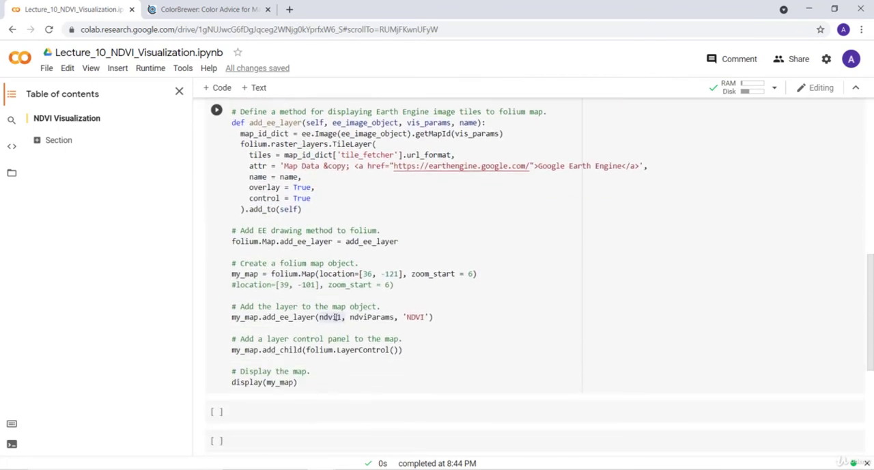
pyautogui.doubleClick(333, 316)
pyautogui.doubleClick(355, 317)
pyautogui.scroll(5, 367, 321)
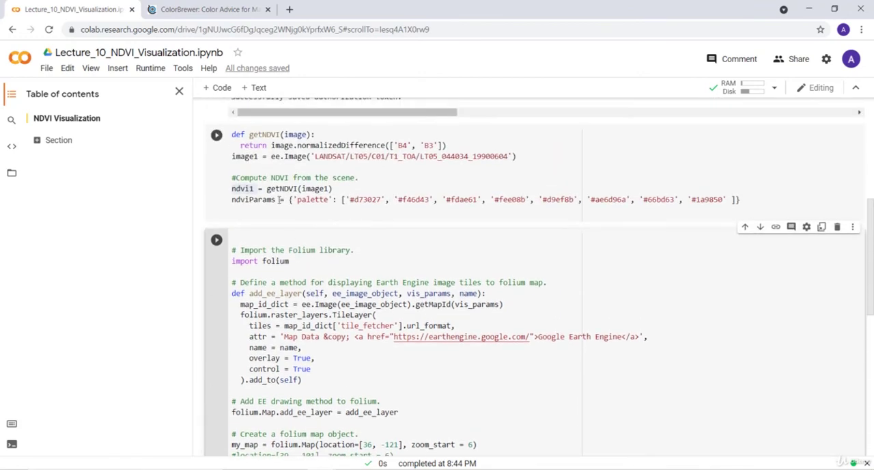
pyautogui.moveTo(278, 199); pyautogui.dragTo(240, 200)
pyautogui.scroll(-3, 409, 273)
pyautogui.scroll(-5, 409, 273)
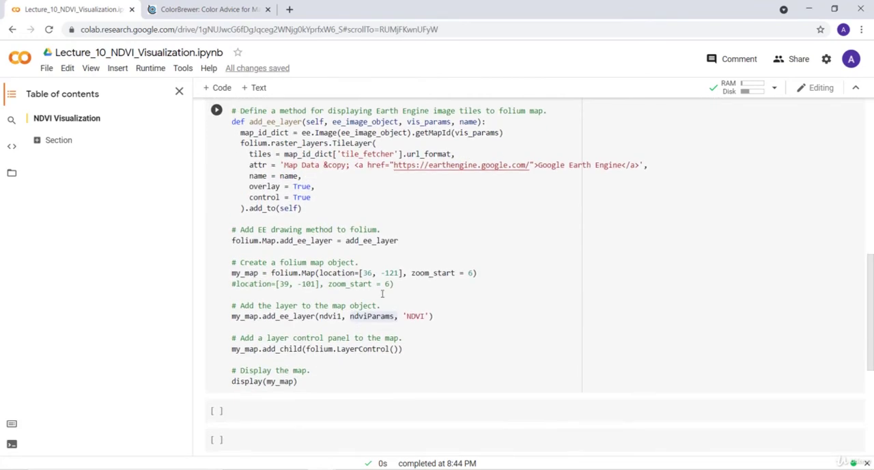
pyautogui.doubleClick(416, 260)
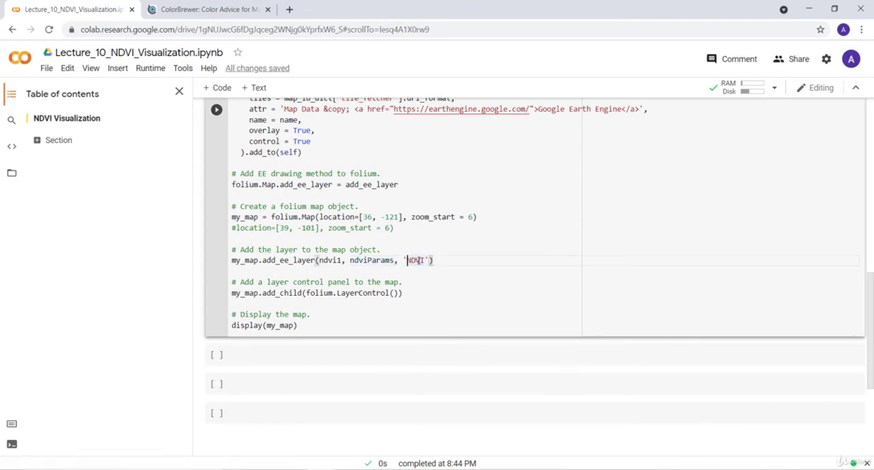
pyautogui.click(421, 261)
pyautogui.click(402, 260)
pyautogui.moveTo(402, 261); pyautogui.dragTo(432, 260)
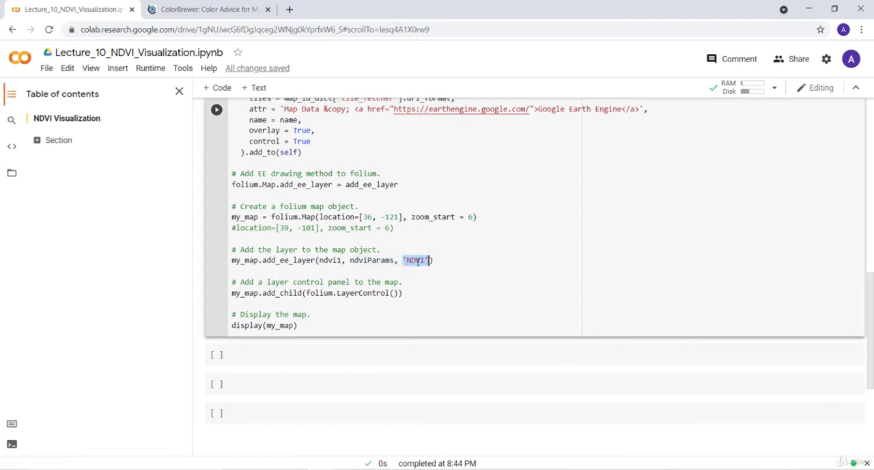
# Rerun the map cell, then delete the stray 'e' so '#ae6d96a' becomes '#a6d96a'
pyautogui.click(395, 282)
pyautogui.click(216, 109)
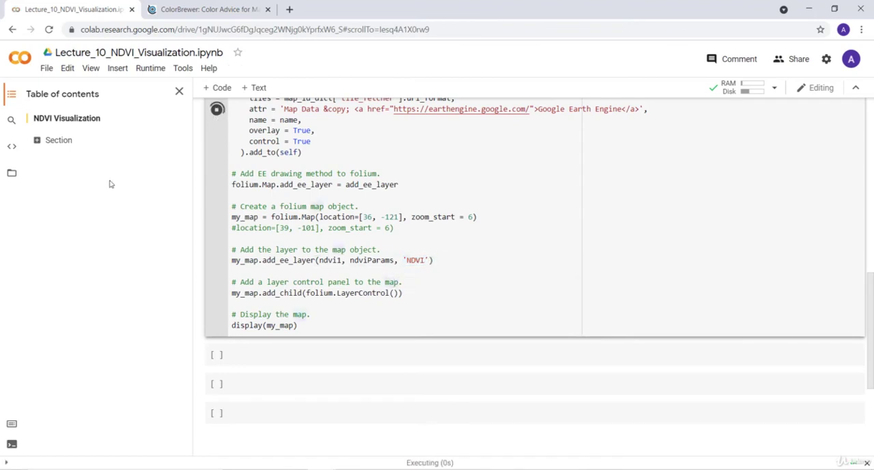
pyautogui.scroll(-2, 351, 267)
pyautogui.scroll(-3, 312, 265)
pyautogui.scroll(-3, 410, 265)
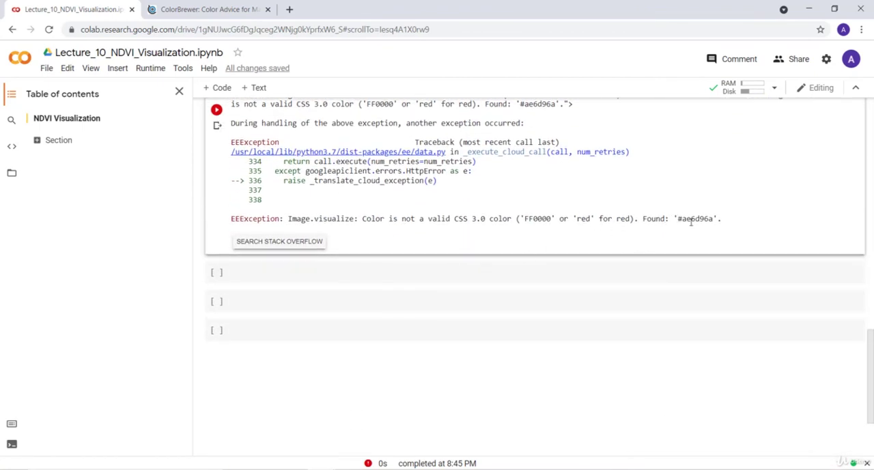
pyautogui.scroll(2, 594, 238)
pyautogui.scroll(8, 594, 238)
pyautogui.scroll(3, 594, 239)
pyautogui.scroll(3, 358, 247)
pyautogui.scroll(1, 403, 263)
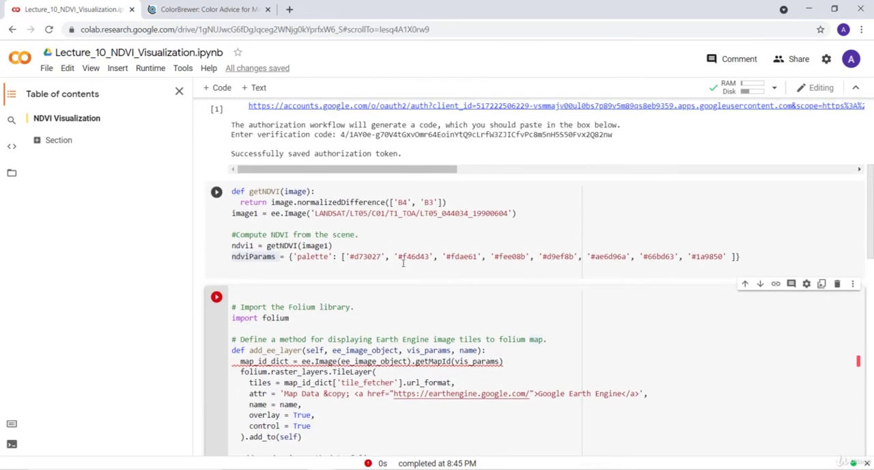
pyautogui.doubleClick(610, 256)
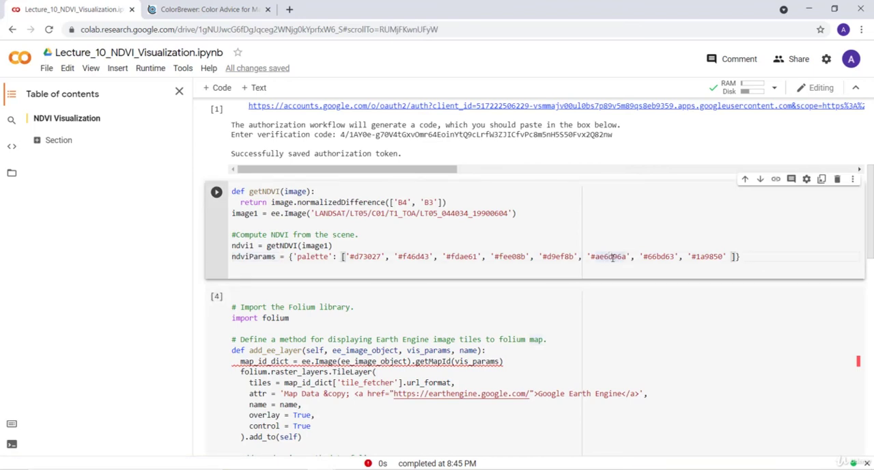
pyautogui.click(609, 256)
pyautogui.click(629, 258)
pyautogui.press('BackSpace')
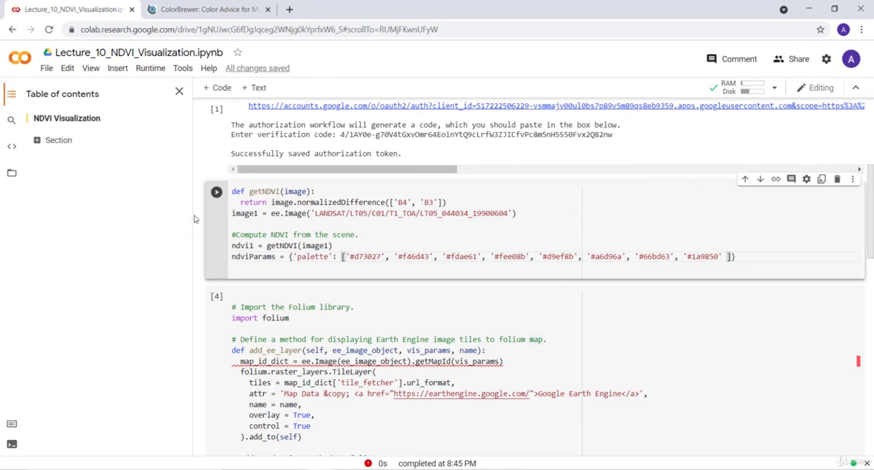
# Save the notebook, then rerun the getNDVI palette cell and the folium map cell
pyautogui.click(46, 67)
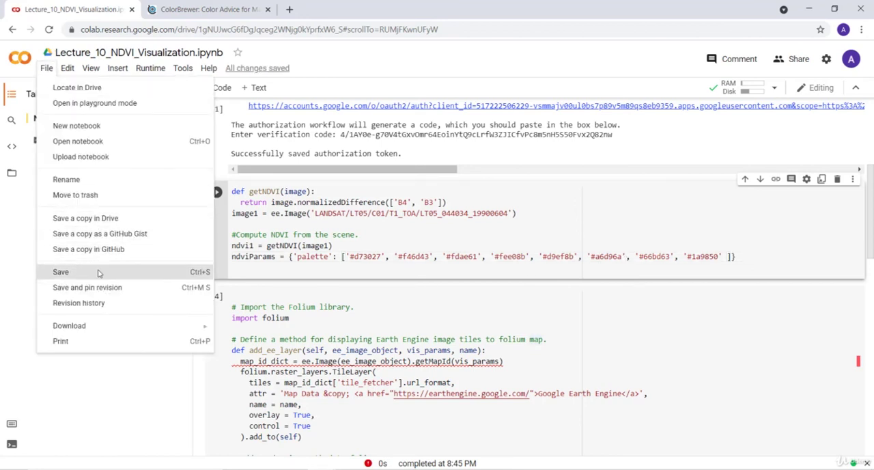
pyautogui.click(61, 272)
pyautogui.click(216, 191)
pyautogui.click(216, 254)
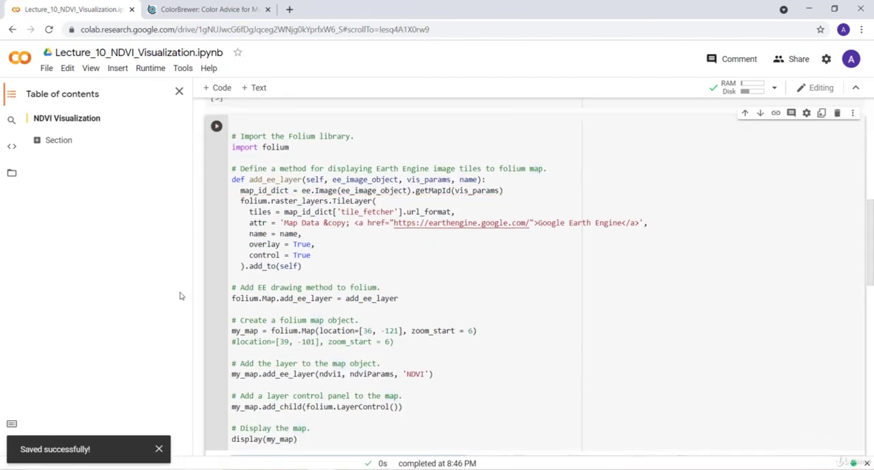
pyautogui.scroll(-3, 208, 352)
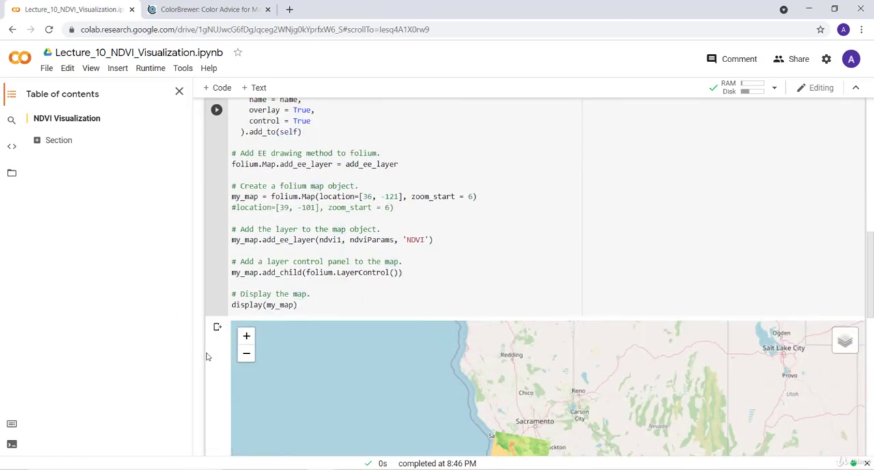
pyautogui.scroll(-1, 208, 356)
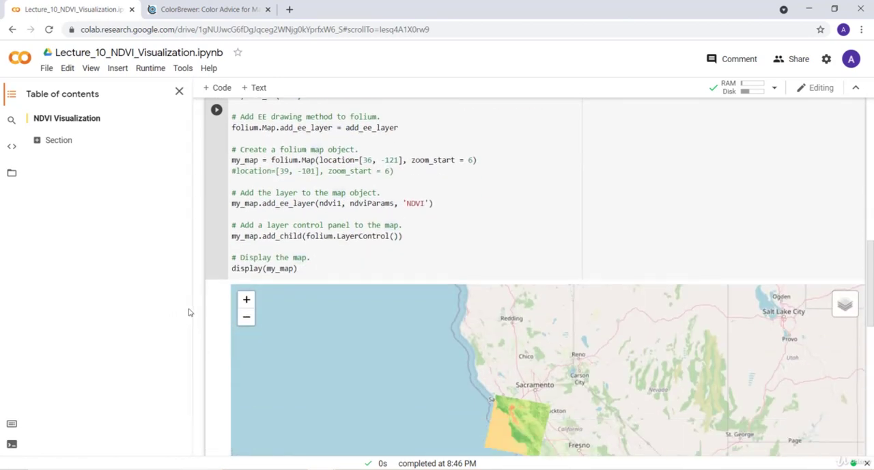
pyautogui.scroll(-3, 546, 398)
# Pan the map and toggle the NDVI layer off and on over the Bay Area
pyautogui.moveTo(556, 252); pyautogui.dragTo(556, 370)
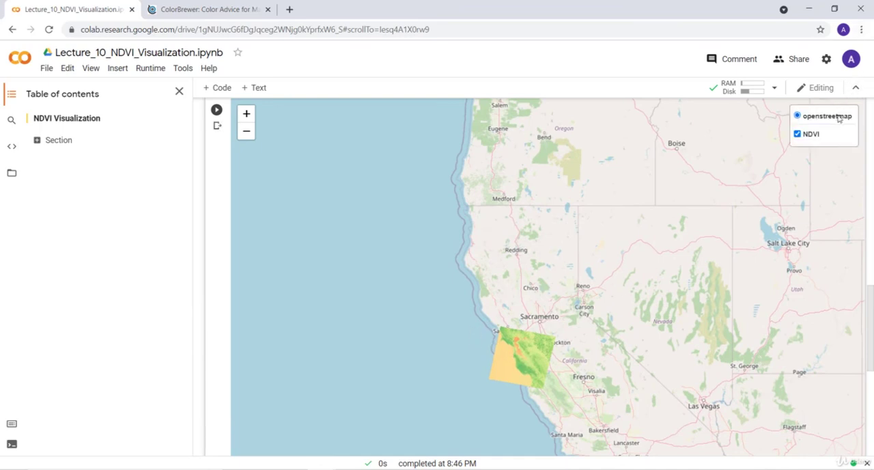
pyautogui.moveTo(845, 305)
pyautogui.click(798, 134)
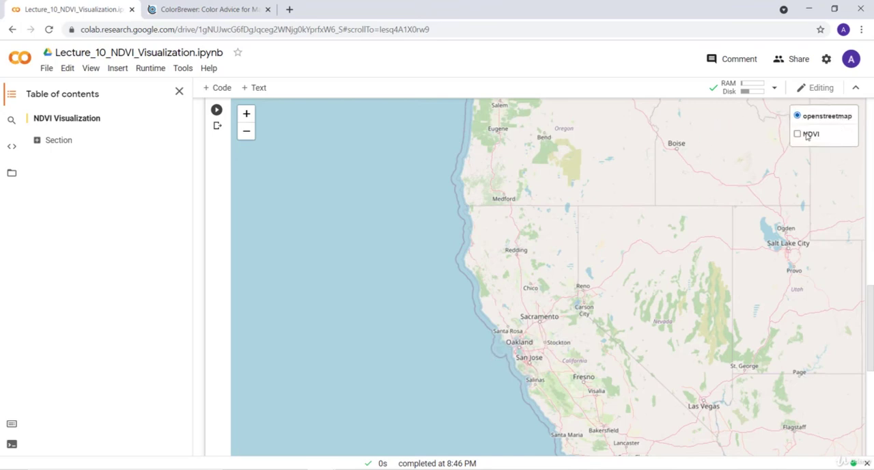
pyautogui.click(797, 134)
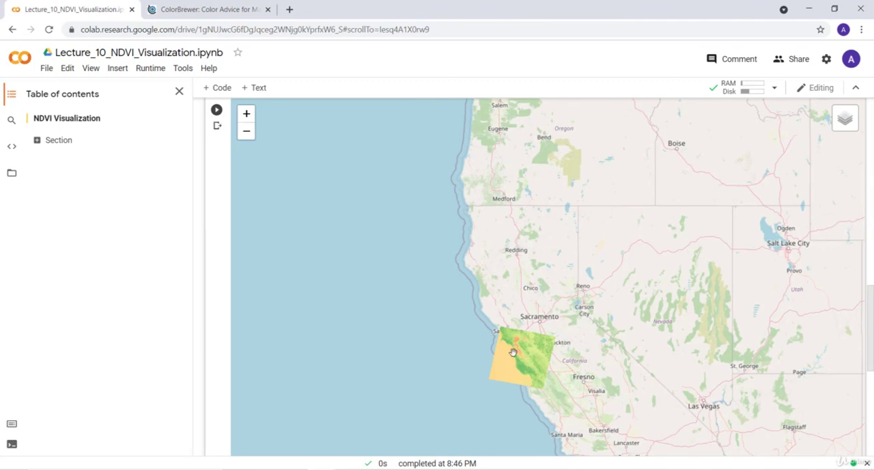
pyautogui.scroll(3, 510, 334)
pyautogui.scroll(2, 545, 296)
pyautogui.moveTo(546, 296); pyautogui.dragTo(532, 239)
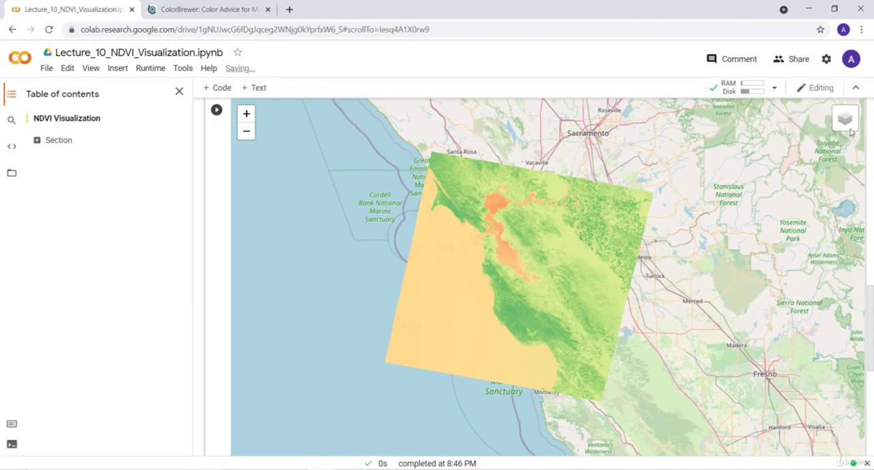
pyautogui.moveTo(845, 120)
pyautogui.click(798, 134)
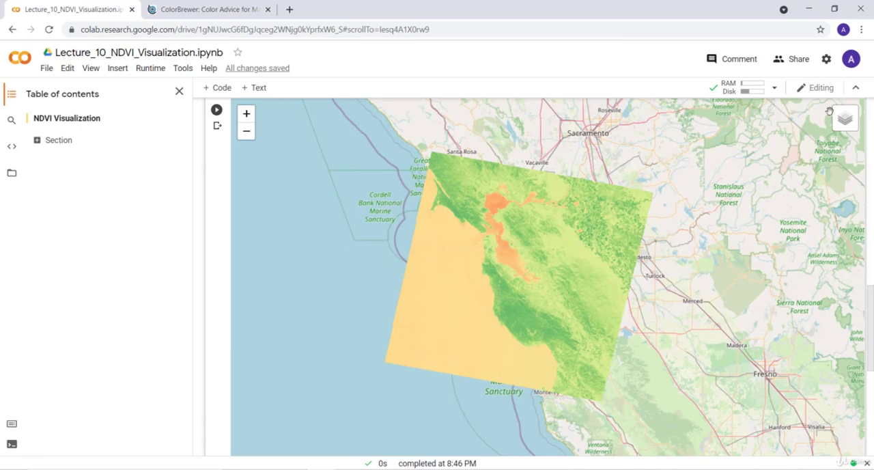
pyautogui.click(797, 134)
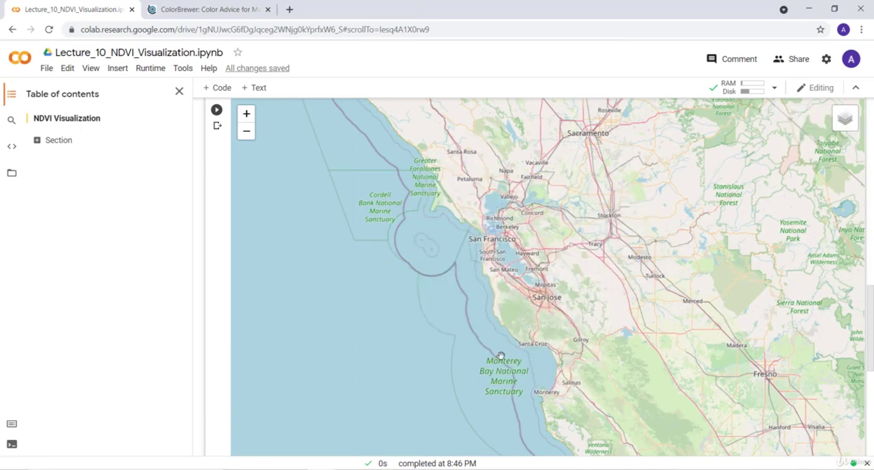
pyautogui.scroll(1, 503, 357)
pyautogui.moveTo(596, 287); pyautogui.dragTo(504, 276)
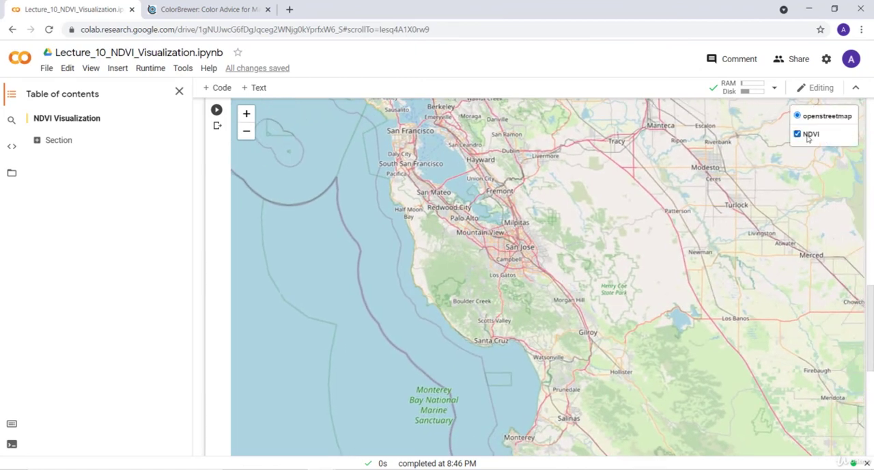
pyautogui.click(808, 136)
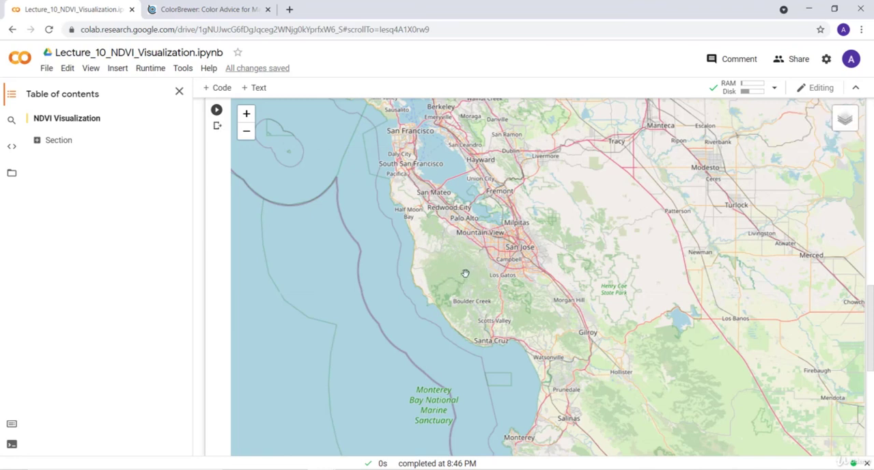
pyautogui.click(798, 134)
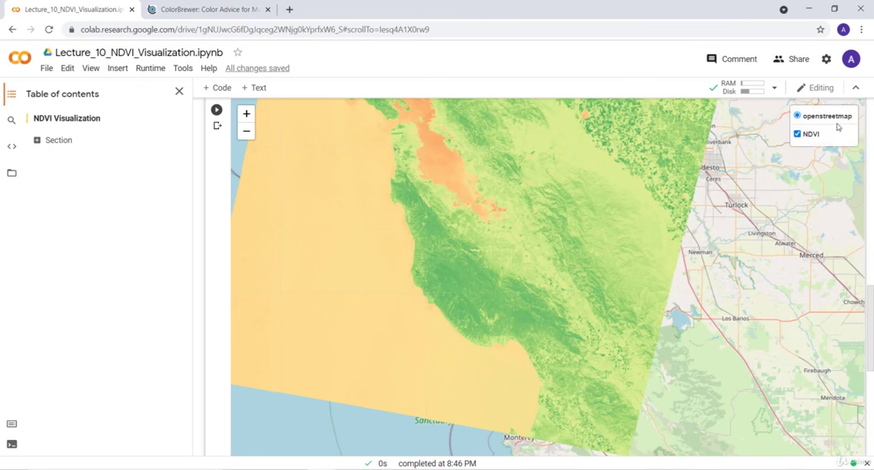
pyautogui.click(798, 134)
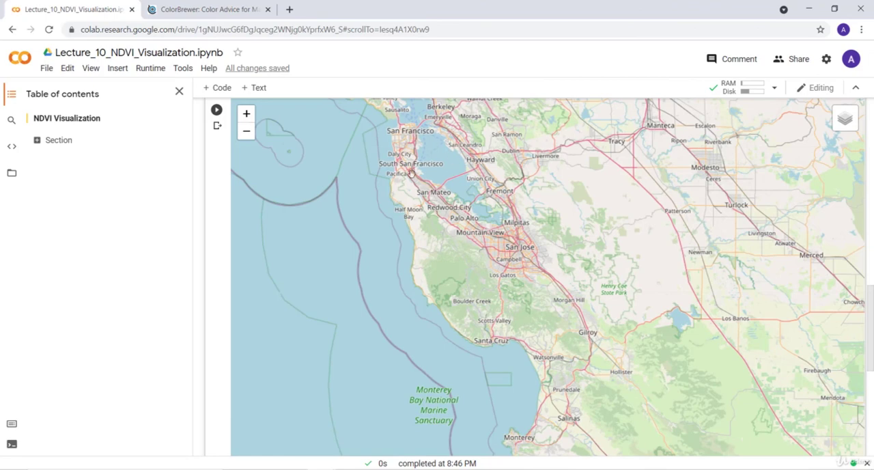
pyautogui.moveTo(845, 119)
pyautogui.click(798, 133)
pyautogui.scroll(-3, 481, 254)
pyautogui.moveTo(482, 198); pyautogui.dragTo(482, 254)
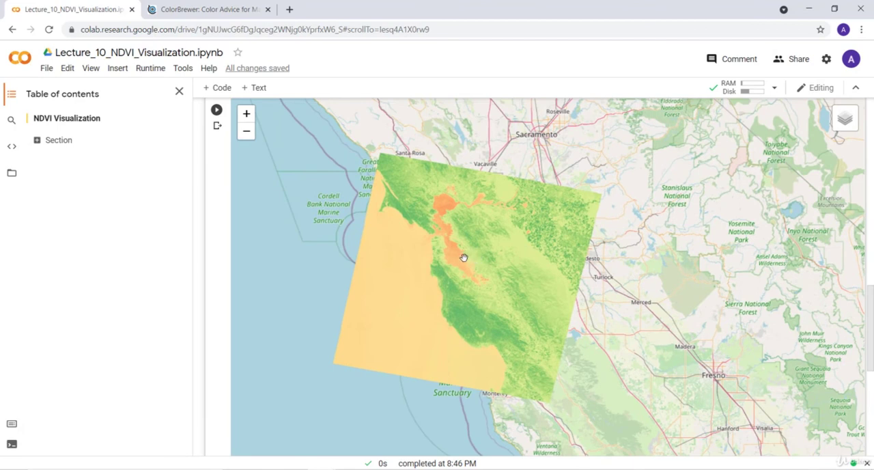